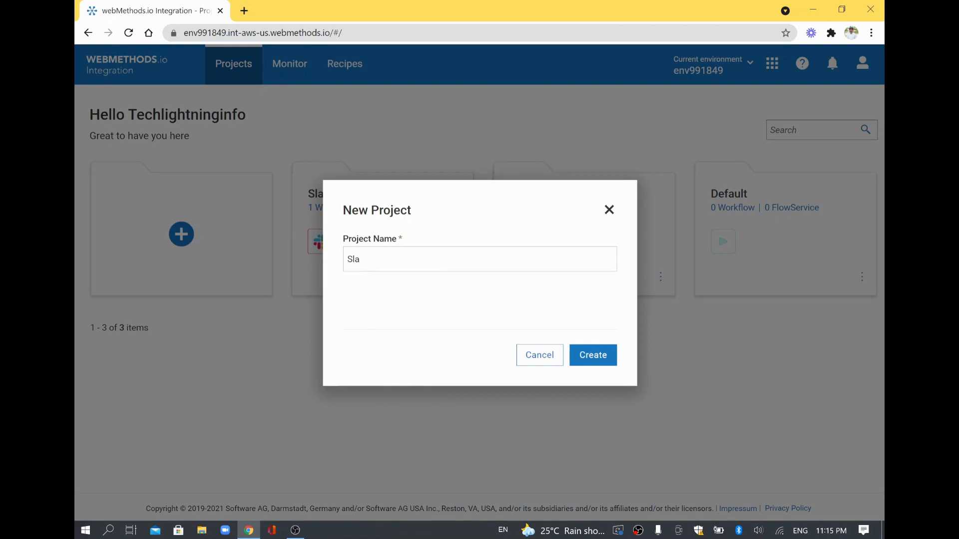
Step: Create a project named SalesforceDemoProject and start a new blank workflow in it
type("alesforceDemoProject")
left_click(588, 364)
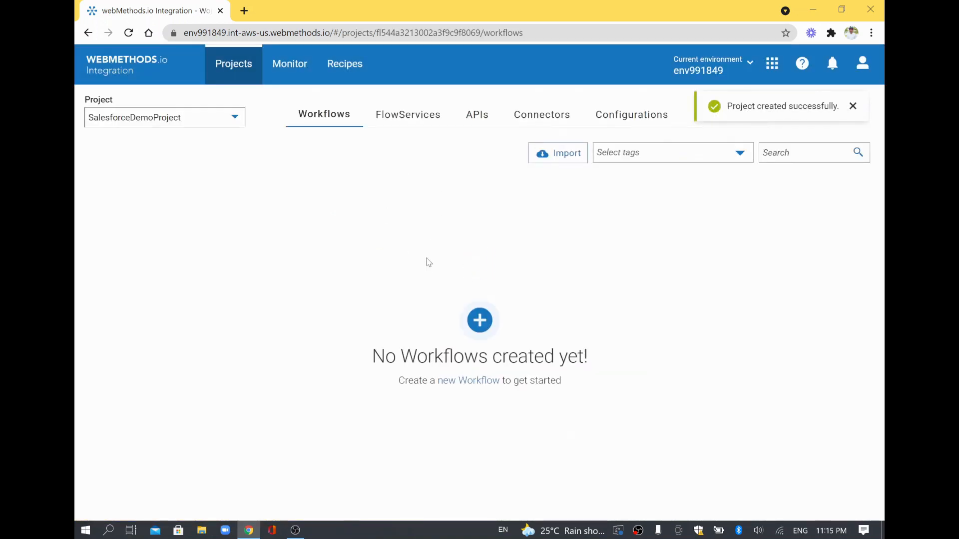
left_click(486, 324)
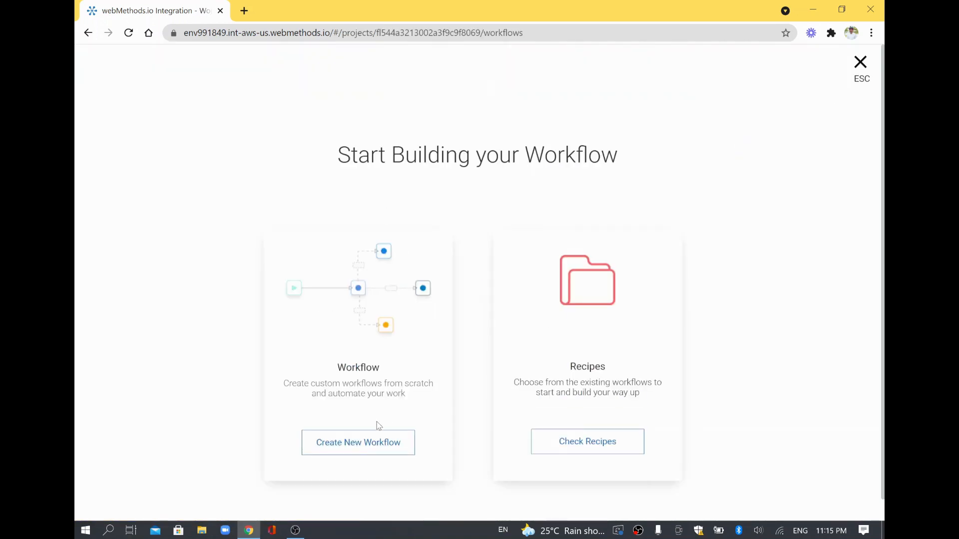
left_click(376, 454)
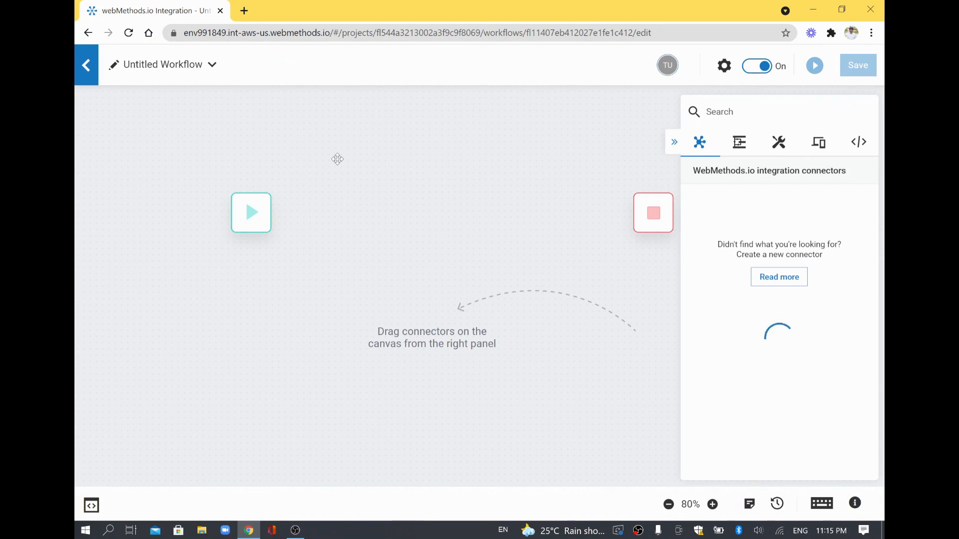
Step: Rename the untitled workflow as AccountIntegrationWorkflow
left_click(115, 68)
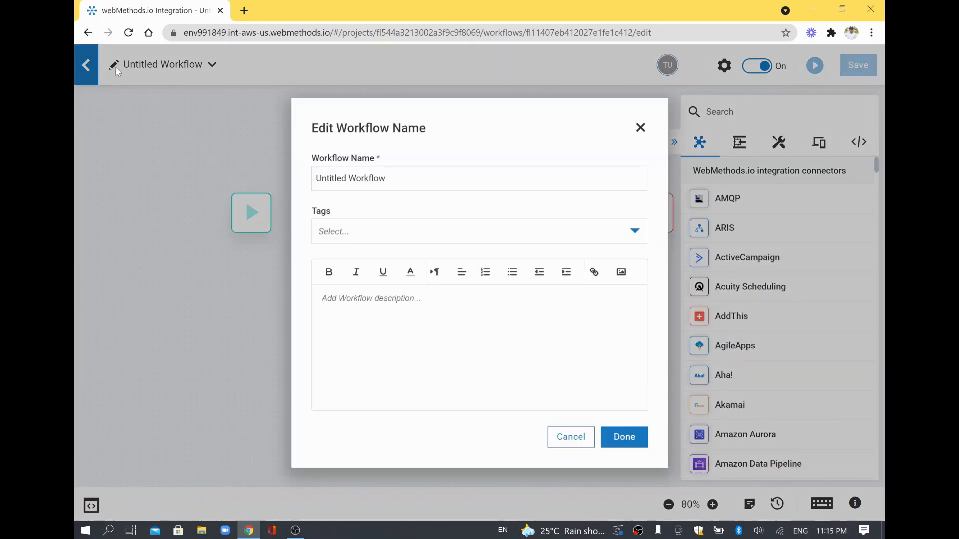
double_click(329, 178)
type("AccountIntegration")
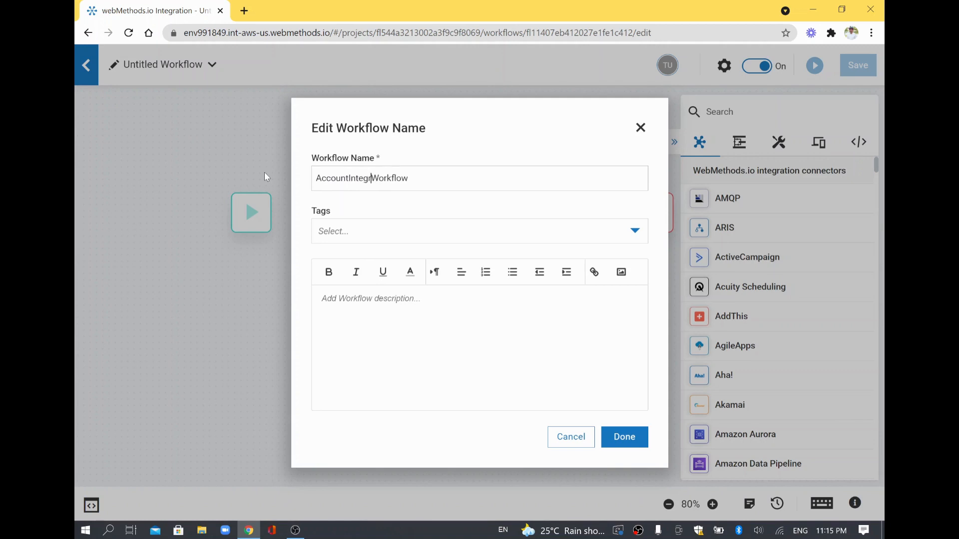
left_click(621, 435)
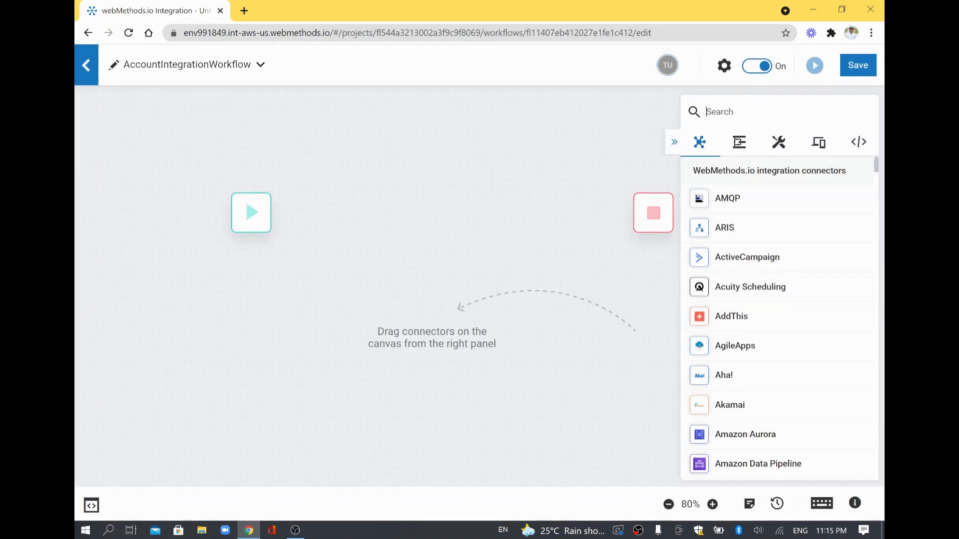
Step: Place a Salesforce CRM REST connector after the start node and choose createAccount as its action
type("Sale")
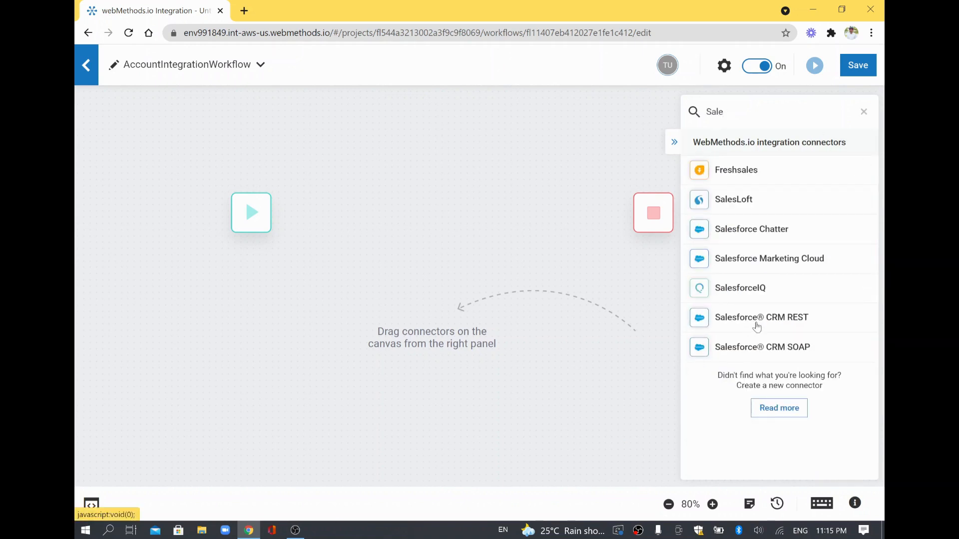
left_click_drag(758, 327, 404, 207)
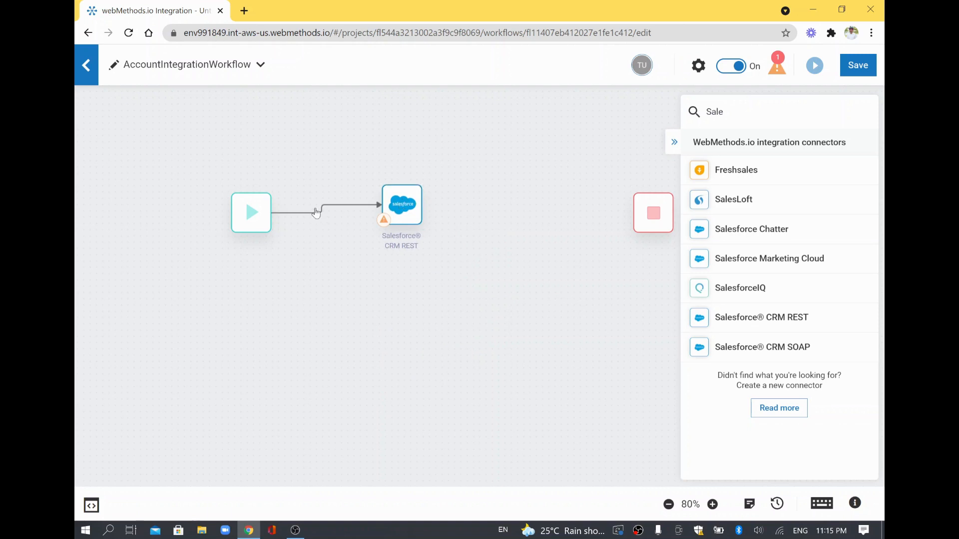
double_click(400, 216)
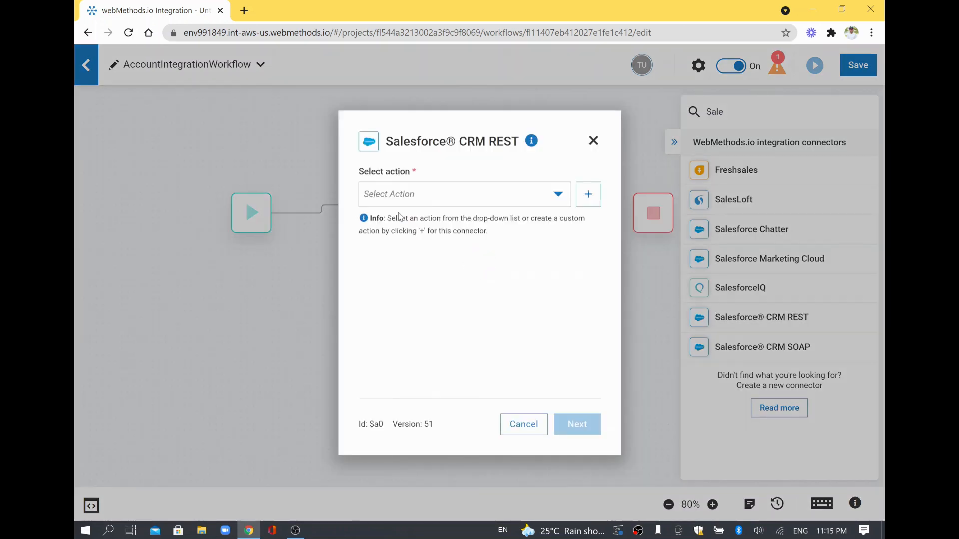
left_click(553, 195)
left_click(450, 249)
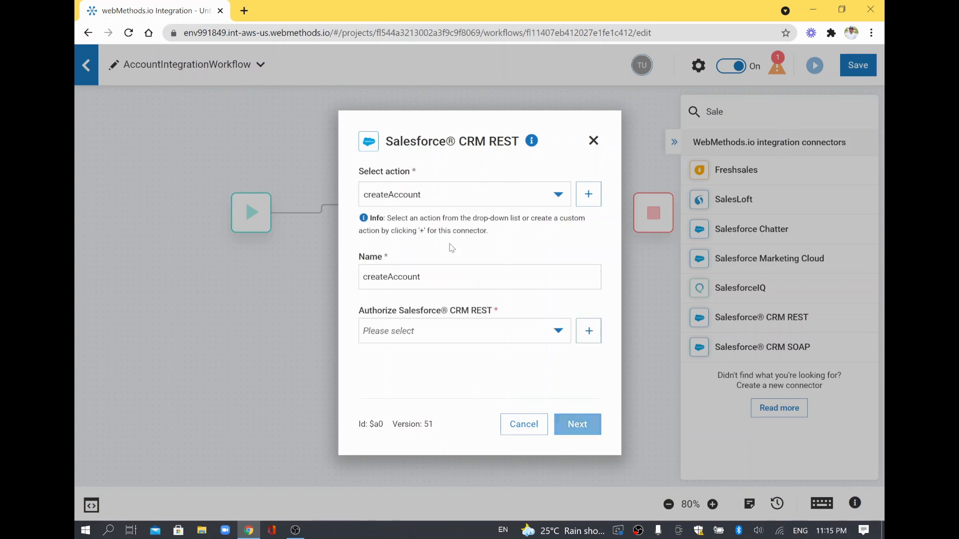
Step: Add a connector account with default authorization, named SalesforceTechLightningAccount
left_click(588, 337)
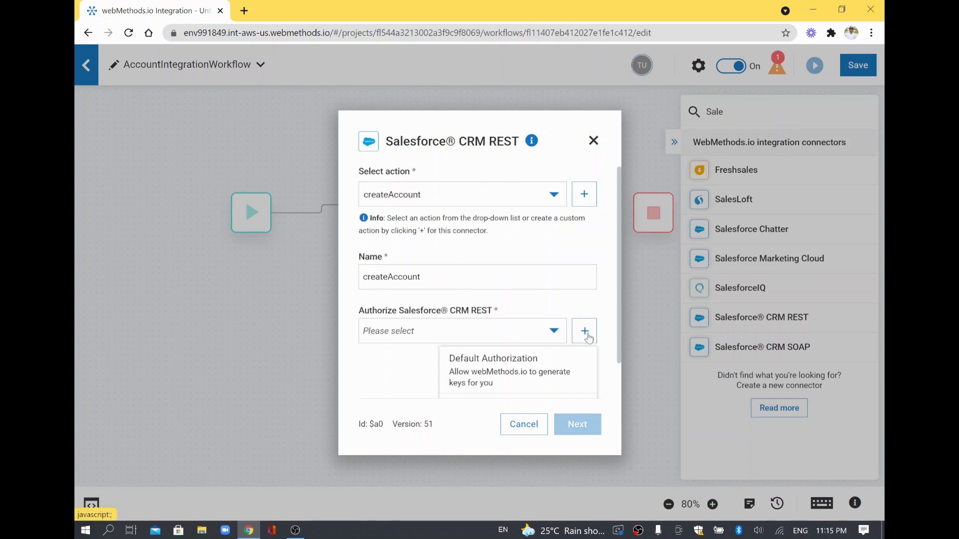
scroll(588, 338, "down", 1)
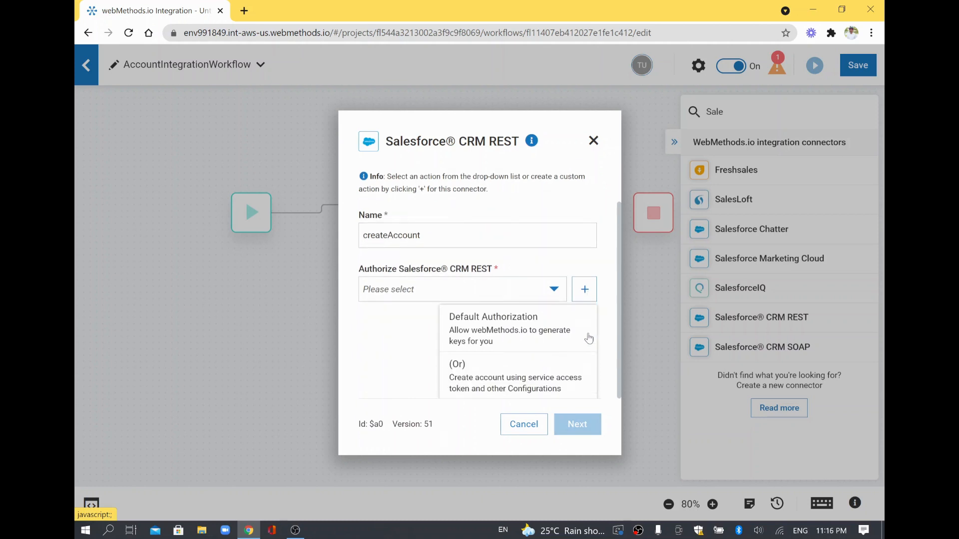
left_click(484, 325)
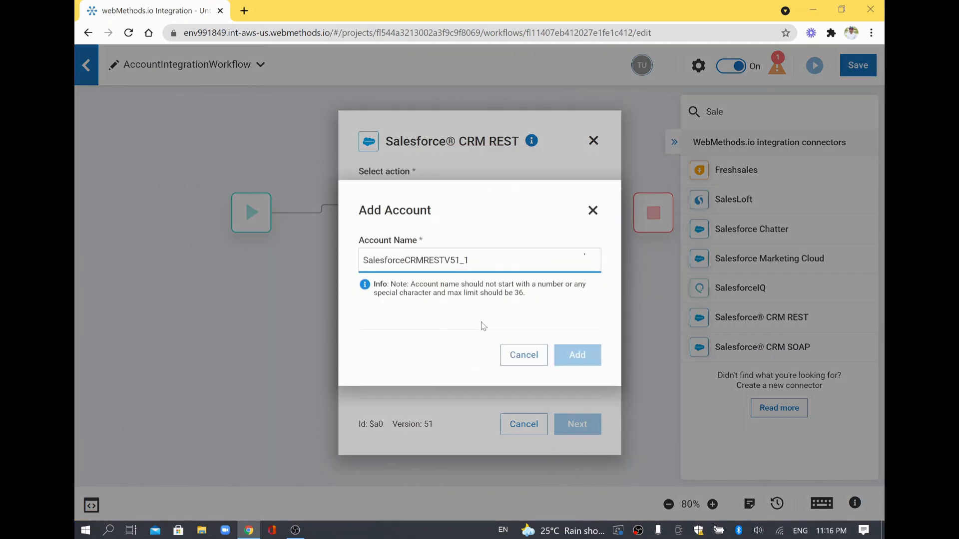
left_click_drag(470, 261, 358, 252)
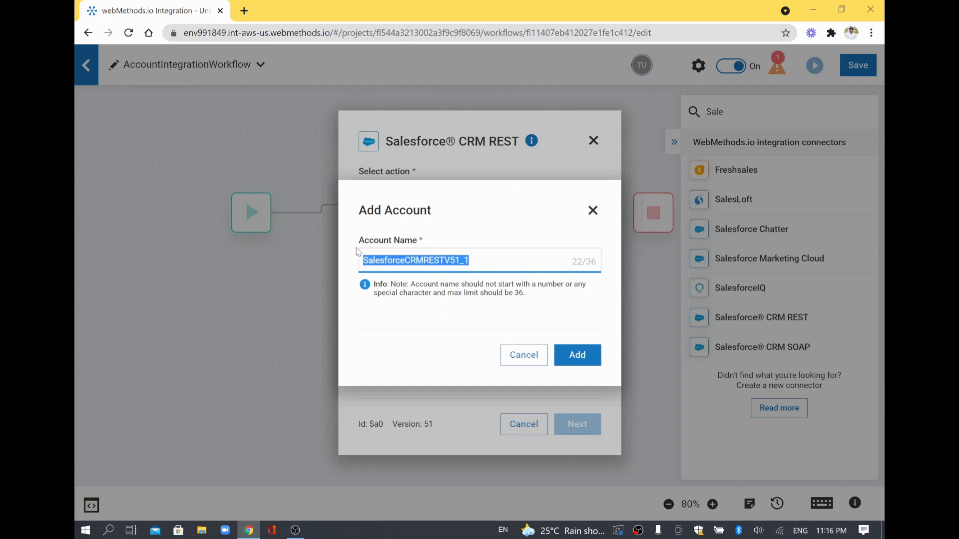
type("SalesforceTE")
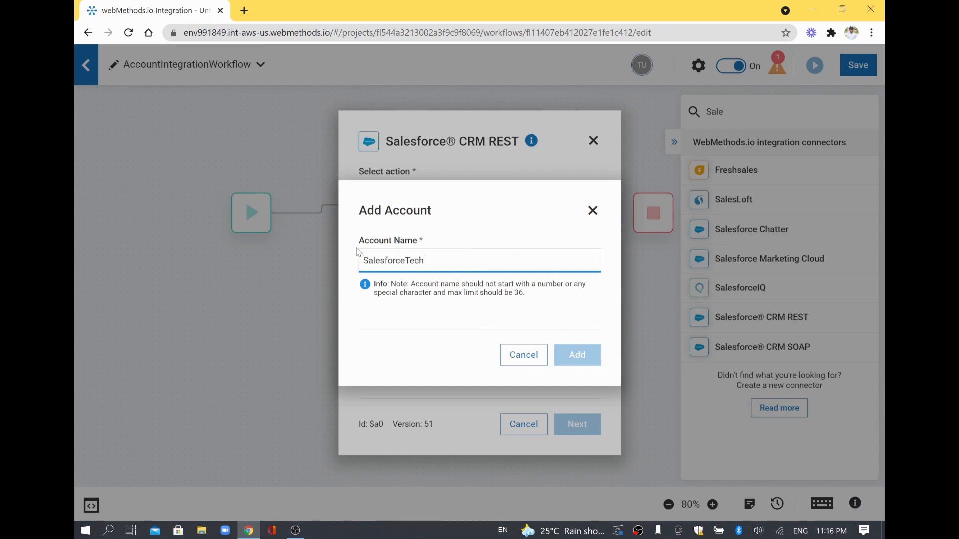
type("chLightningAccount")
left_click_drag(409, 260, 455, 260)
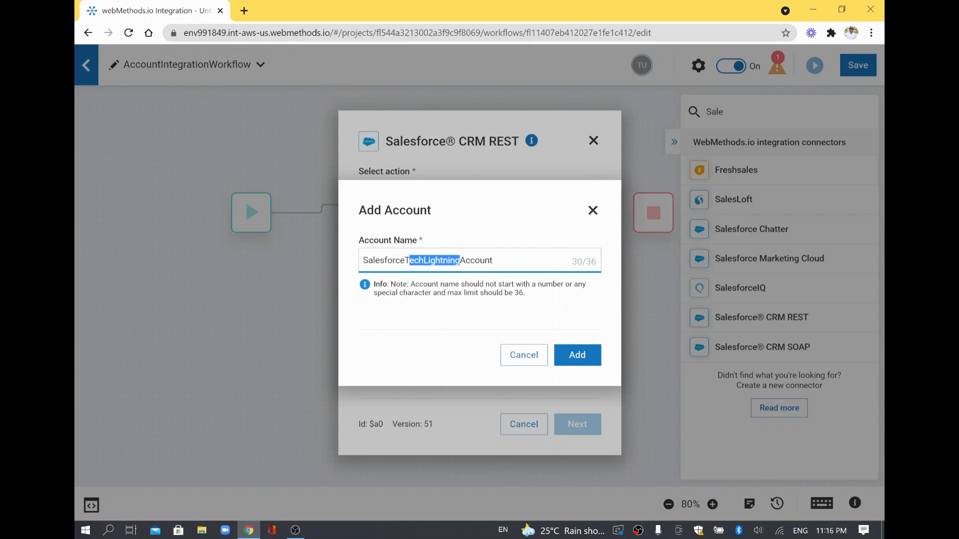
triple_click(482, 251)
left_click(579, 364)
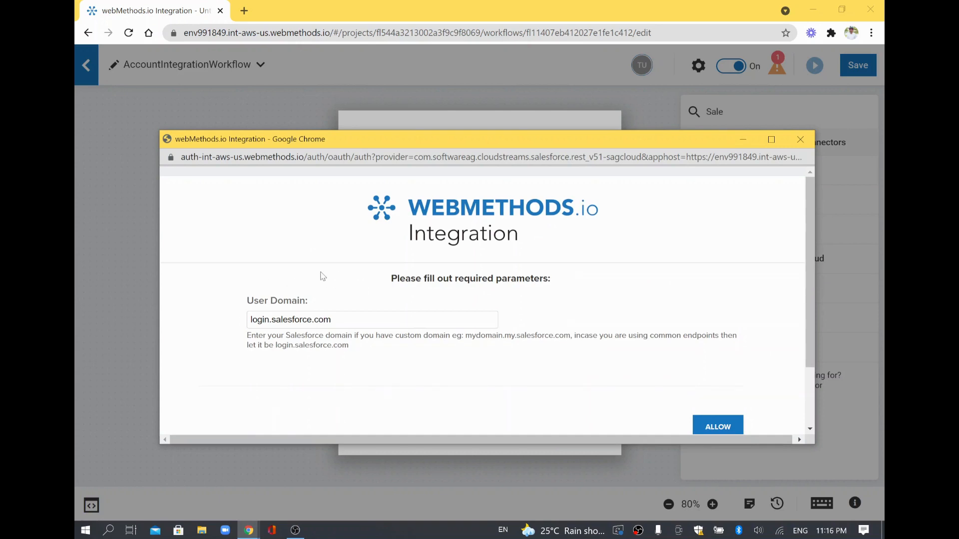
Step: Allow the authorization with the login.salesforce.com domain and log in to Salesforce with the saved credentials
scroll(760, 360, "down", 2)
left_click(725, 352)
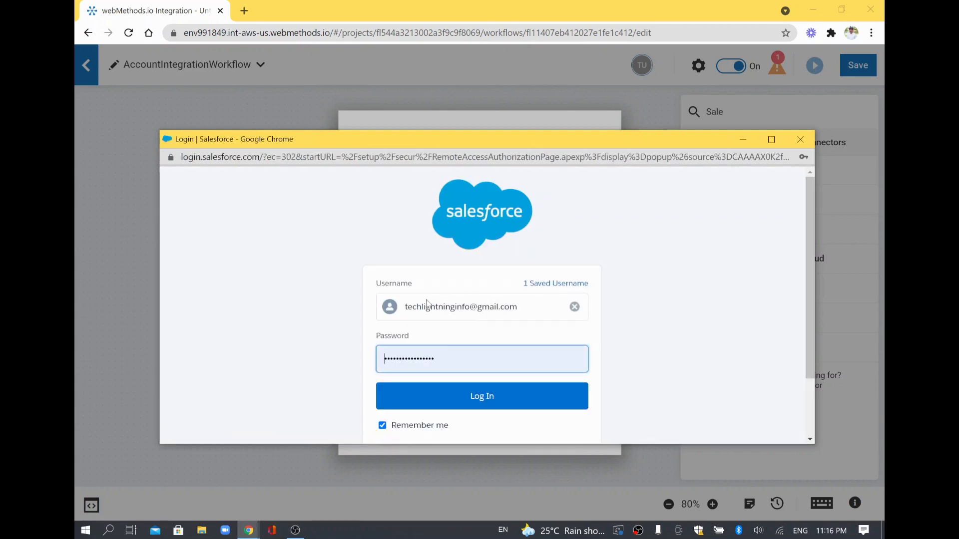
left_click(472, 397)
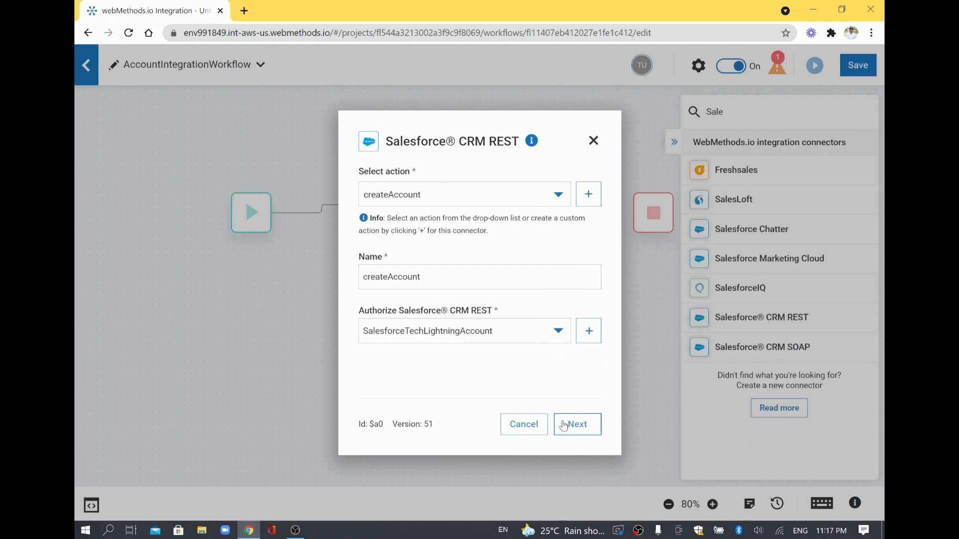
Step: Continue to the createAccount field configuration, review the account fields and set Name to Hello10Nov_1
left_click(579, 426)
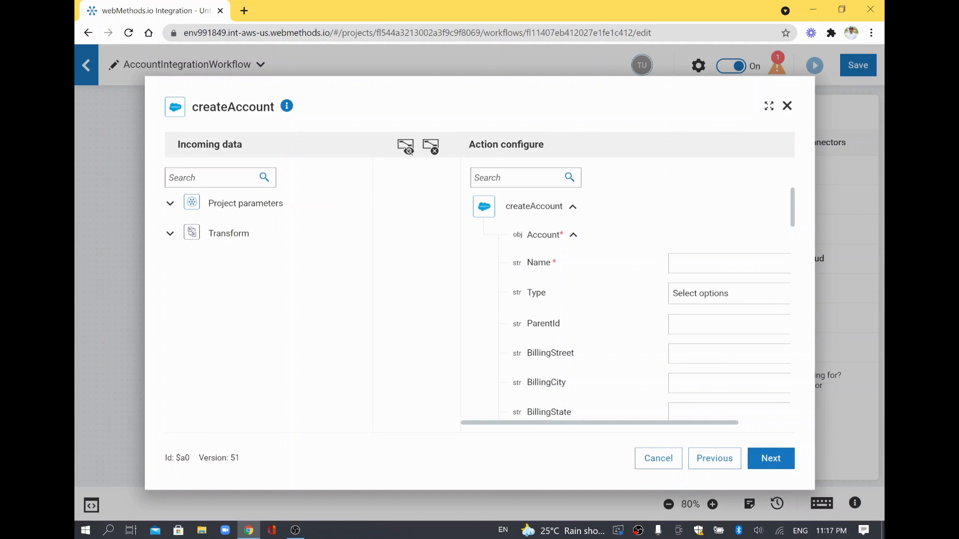
double_click(533, 207)
scroll(595, 331, "down", 10)
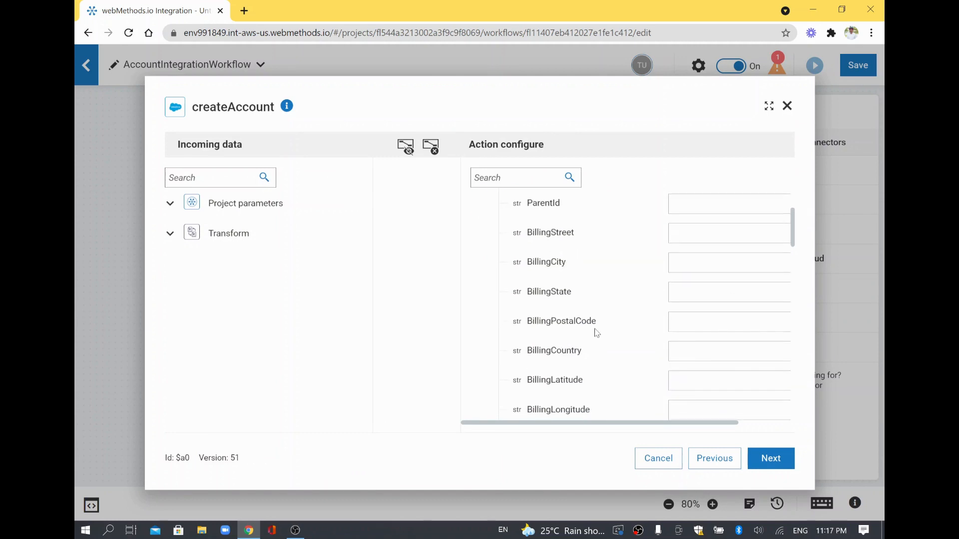
scroll(595, 333, "up", 10)
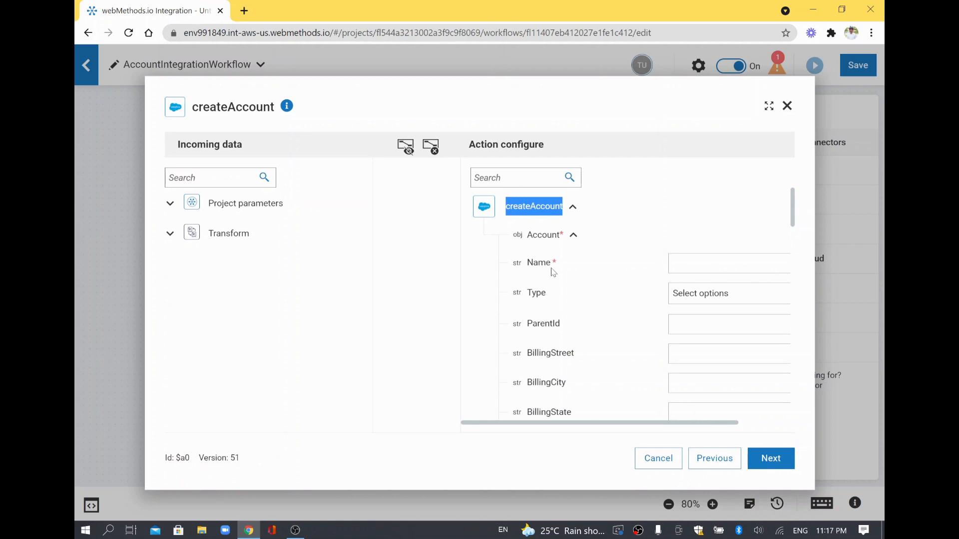
scroll(589, 325, "down", 10)
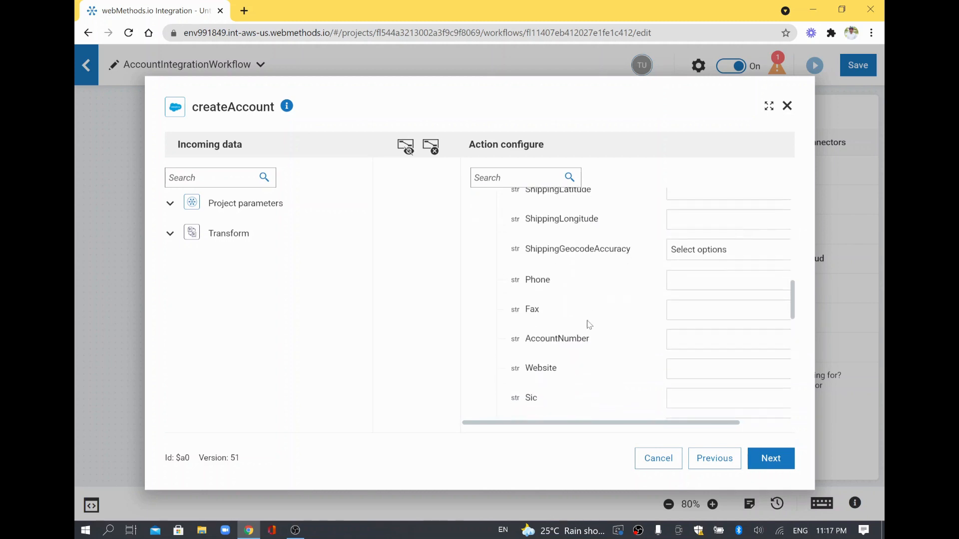
scroll(589, 325, "up", 10)
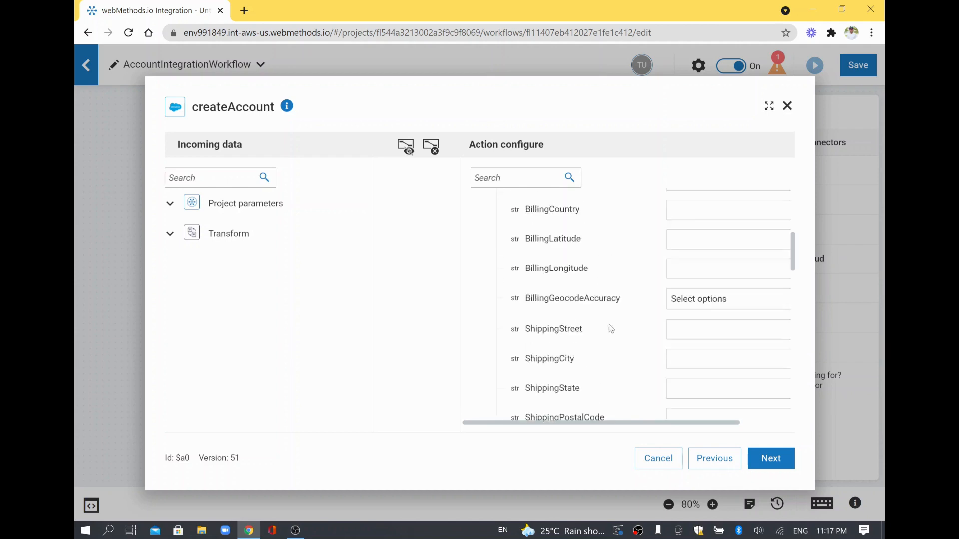
left_click(694, 276)
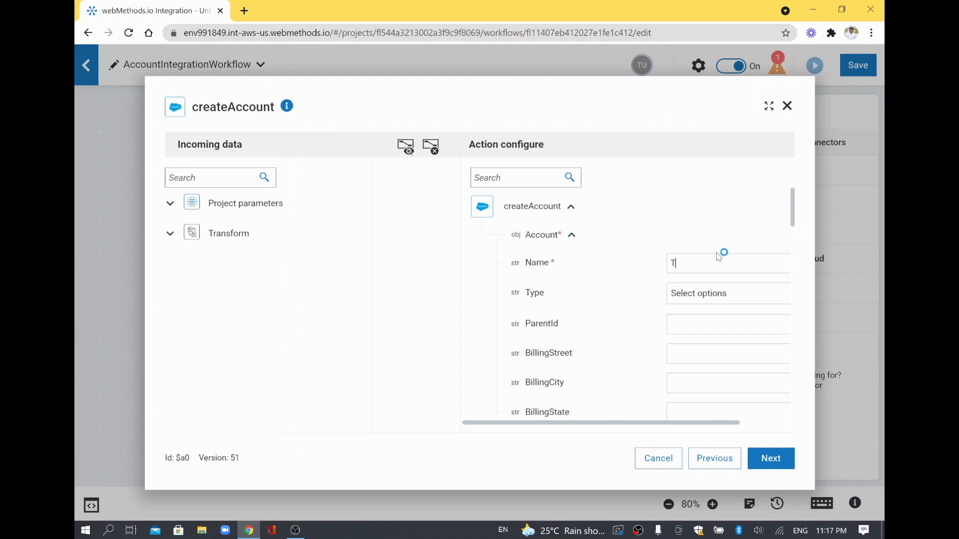
type("ec")
Step: Open login.salesforce.com in a new browser tab and sign in to Salesforce with the saved username
left_click(244, 10)
type("lo")
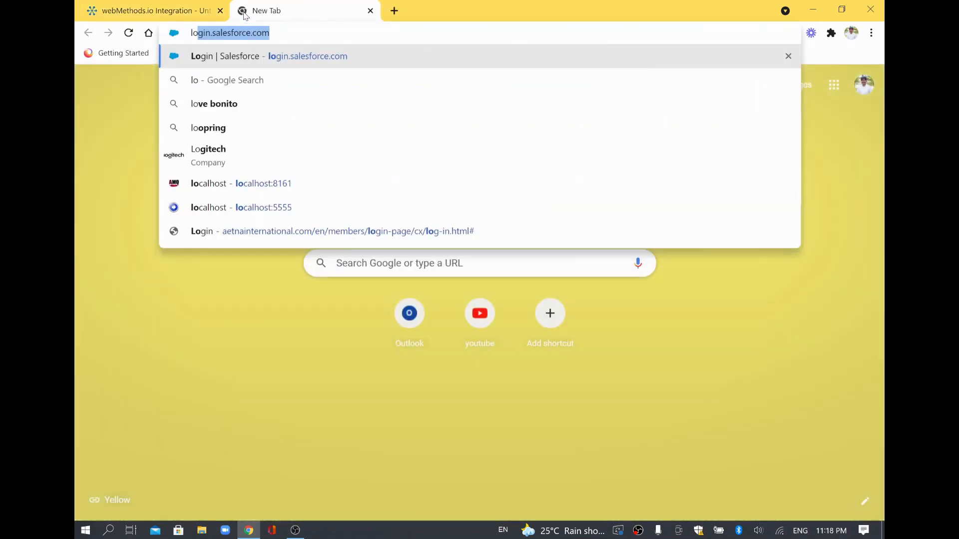
key("Return")
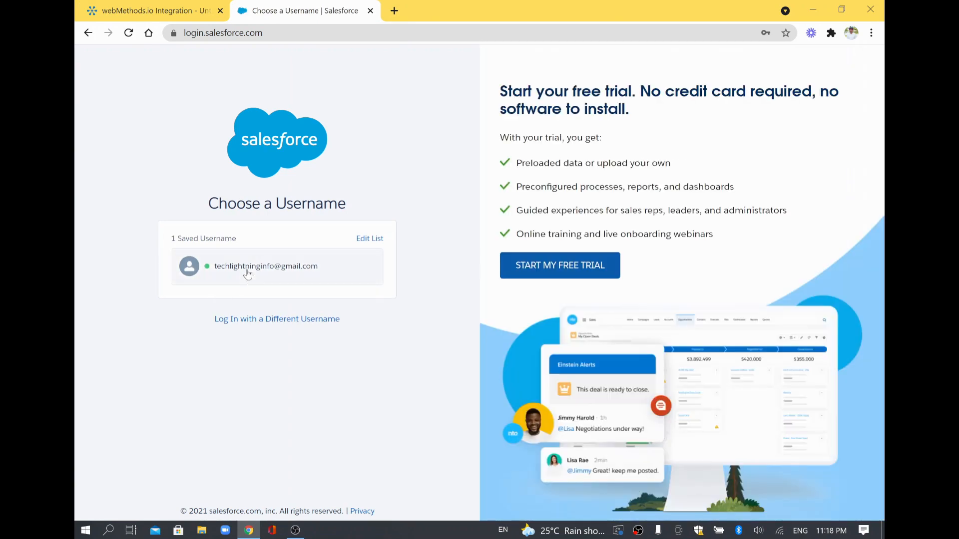
left_click(250, 271)
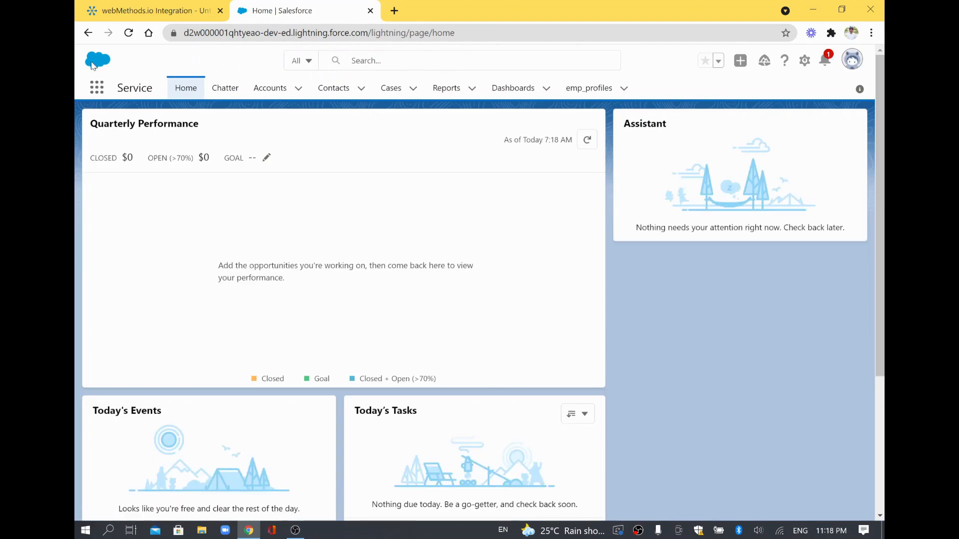
Step: Find the Accounts item in Salesforce and display its New This Week list view
left_click(104, 91)
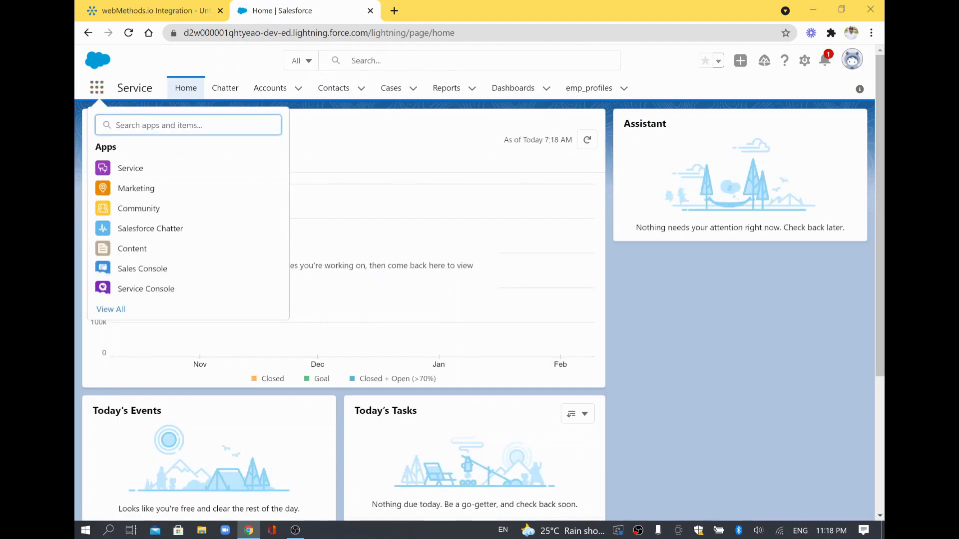
type("Account")
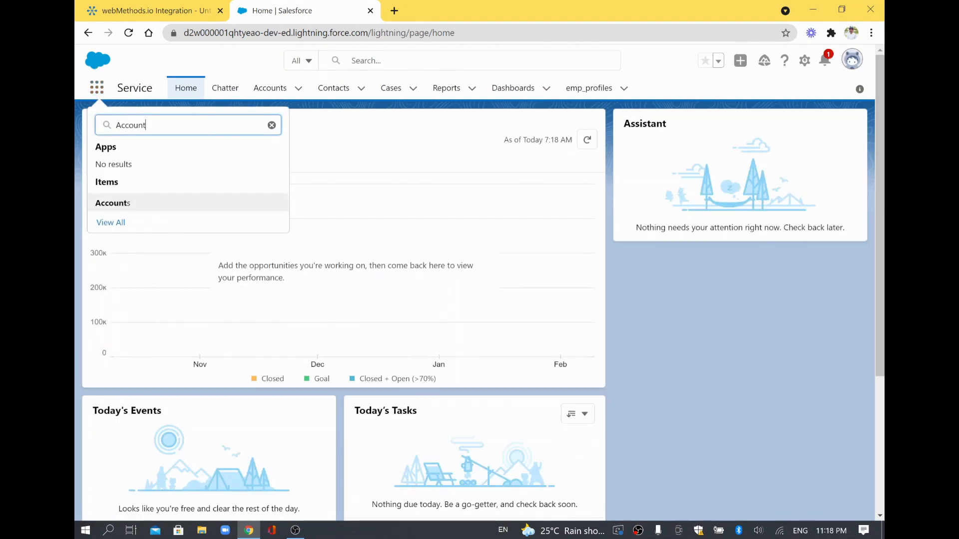
left_click(116, 203)
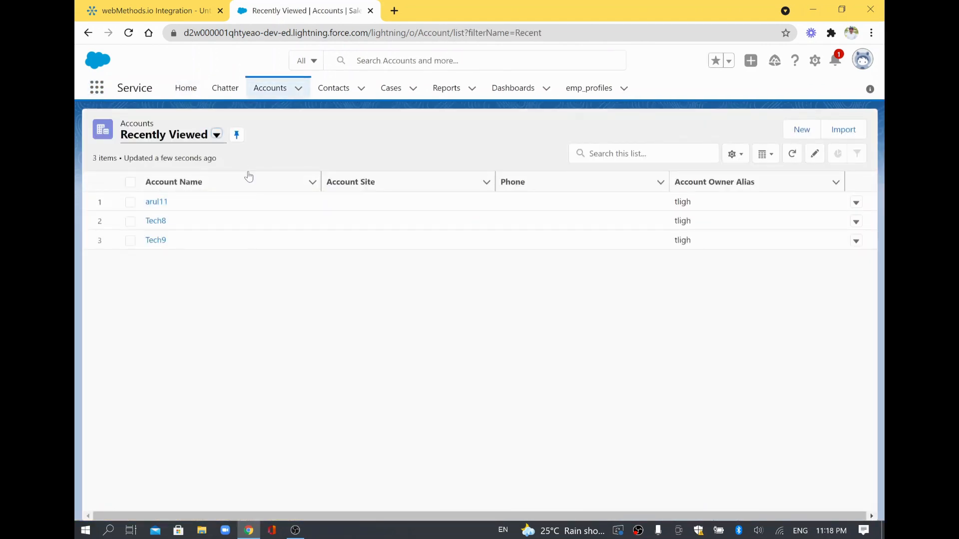
left_click(217, 134)
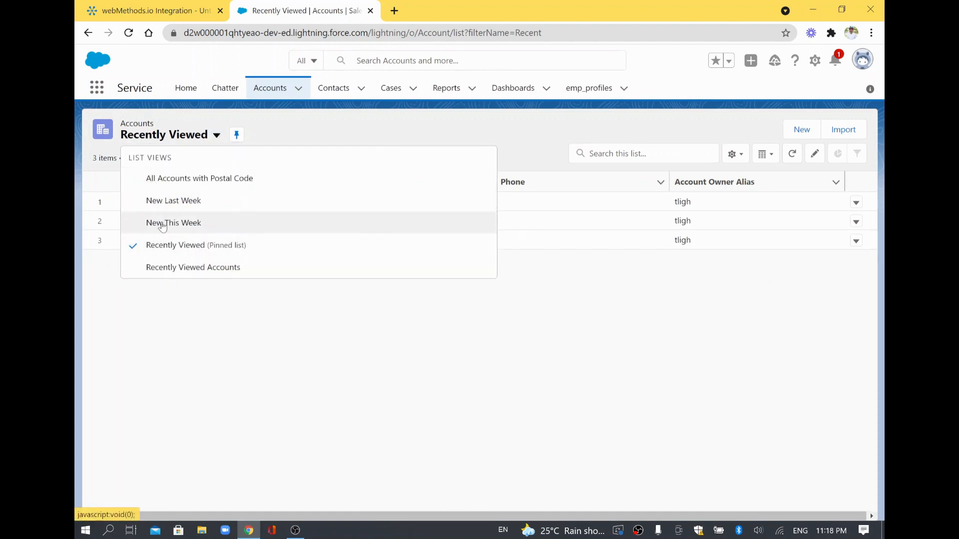
left_click(162, 225)
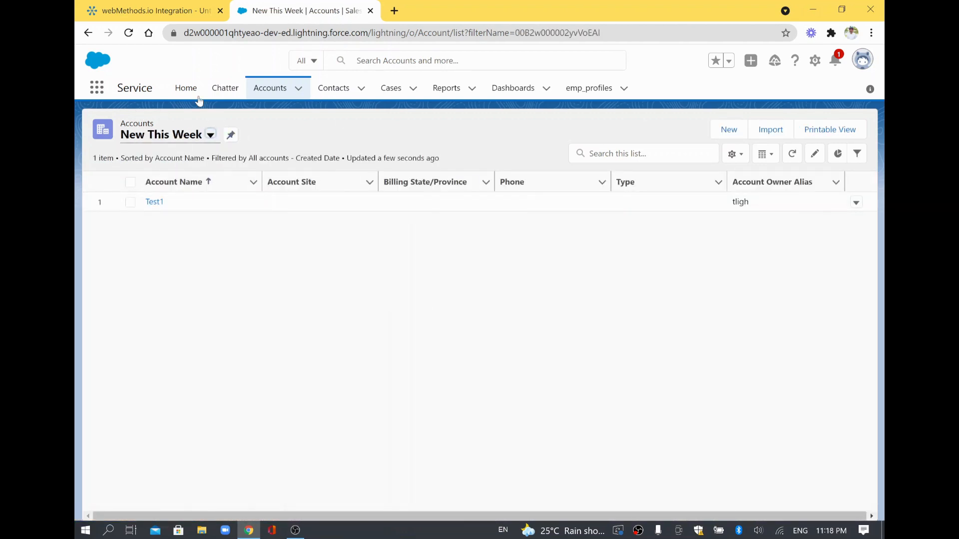
Step: Return to the webMethods.io createAccount configuration, set Website to techlightningweb.com, enter a phone number in Phone, and continue to the action test
left_click(147, 10)
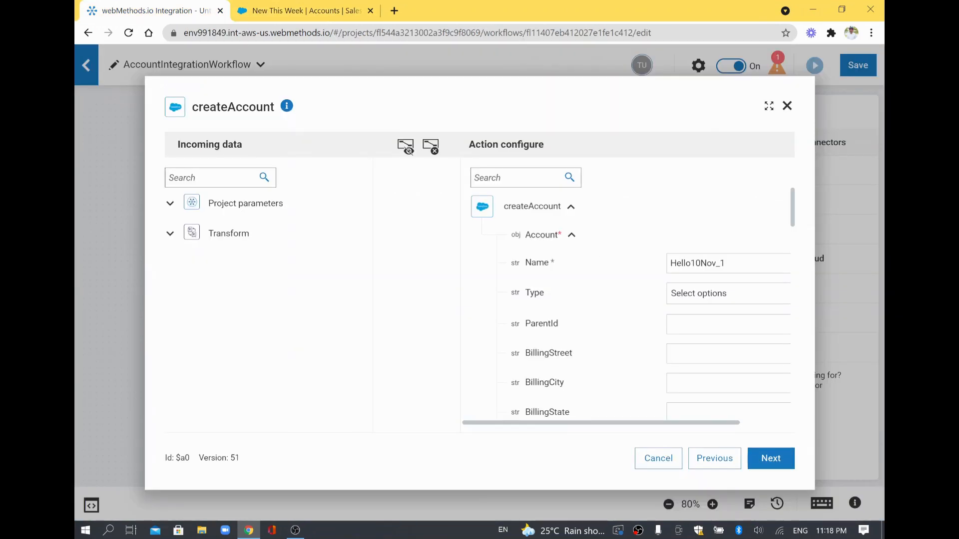
left_click_drag(727, 264, 654, 270)
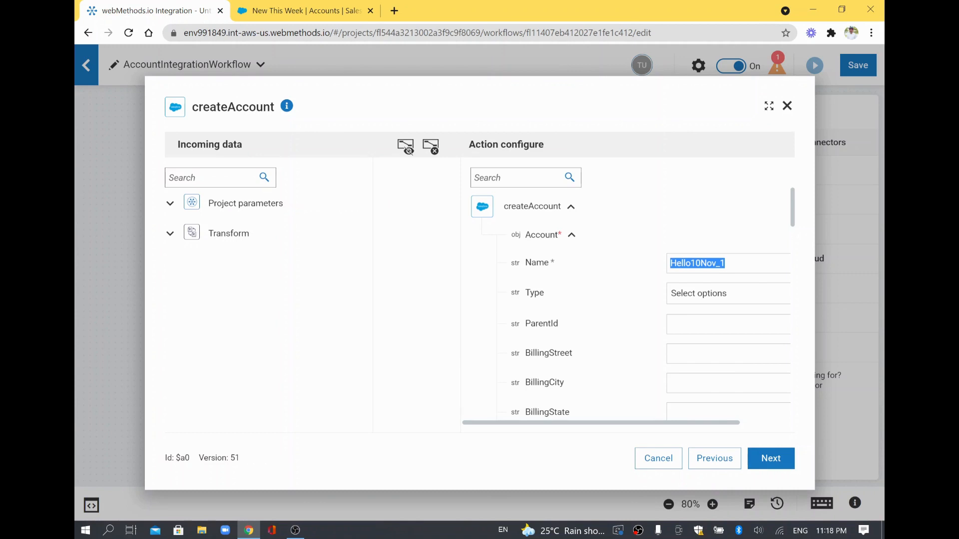
scroll(683, 315, "down", 6)
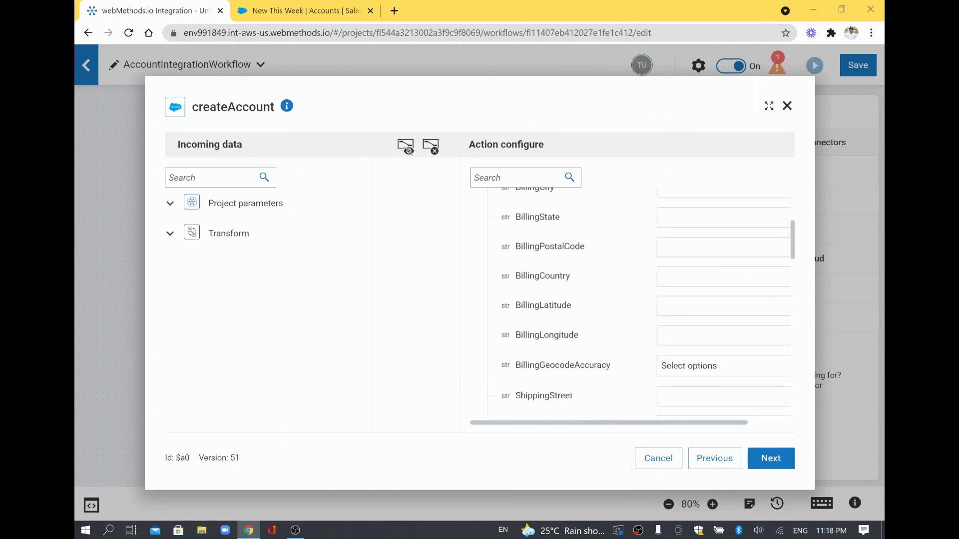
scroll(683, 315, "down", 10)
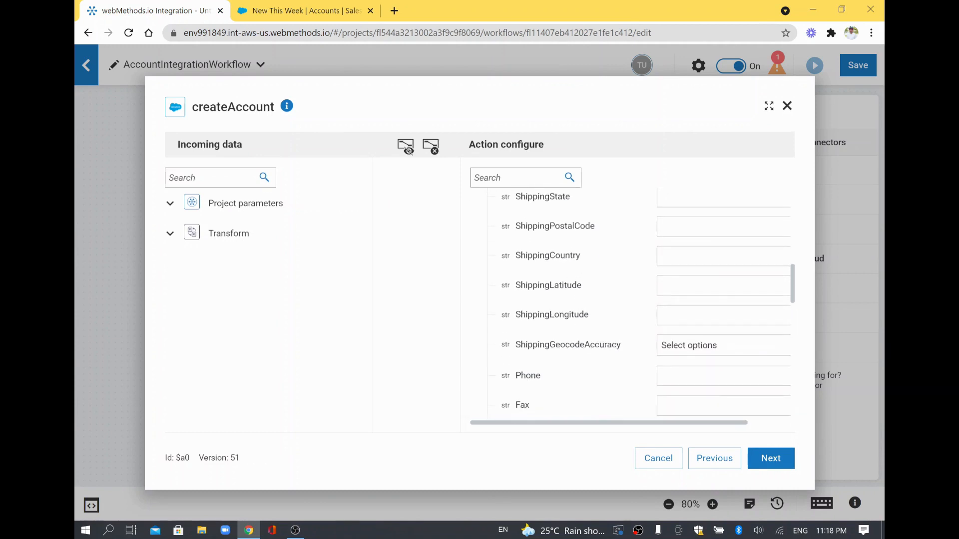
scroll(683, 315, "down", 6)
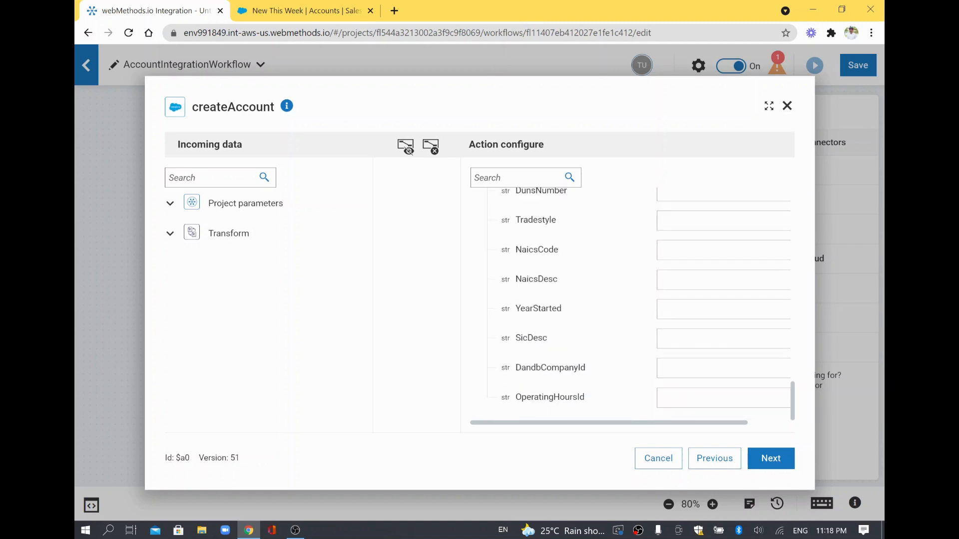
scroll(594, 273, "up", 5)
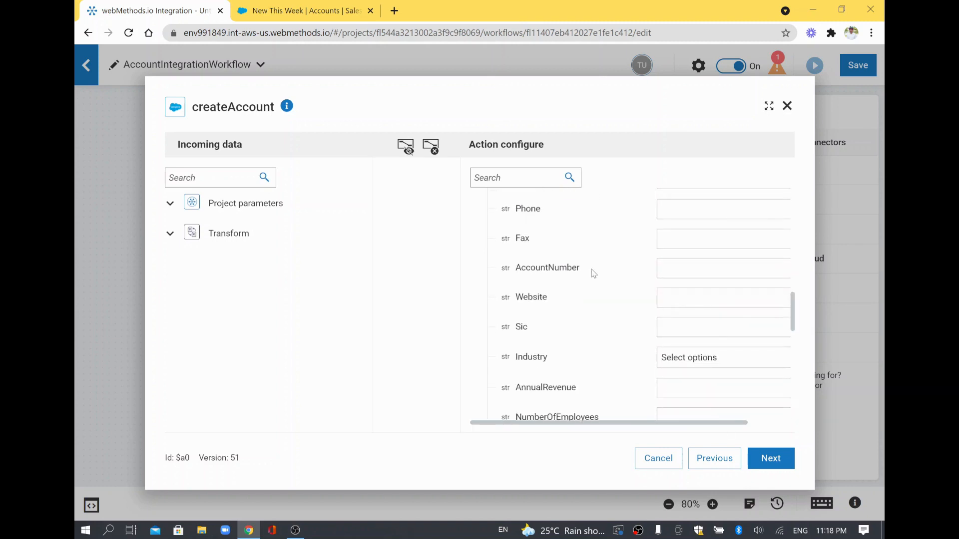
scroll(594, 273, "up", 1)
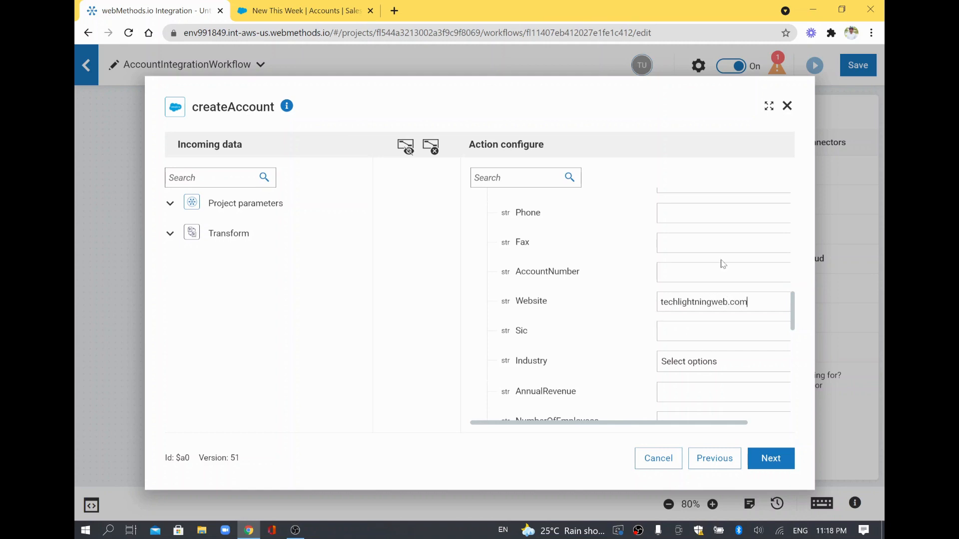
scroll(723, 264, "up", 3)
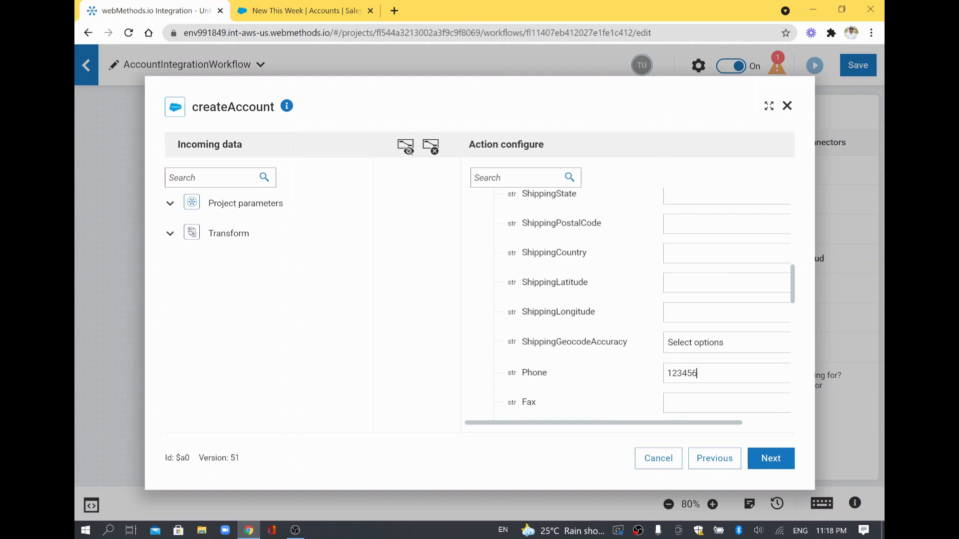
left_click(778, 459)
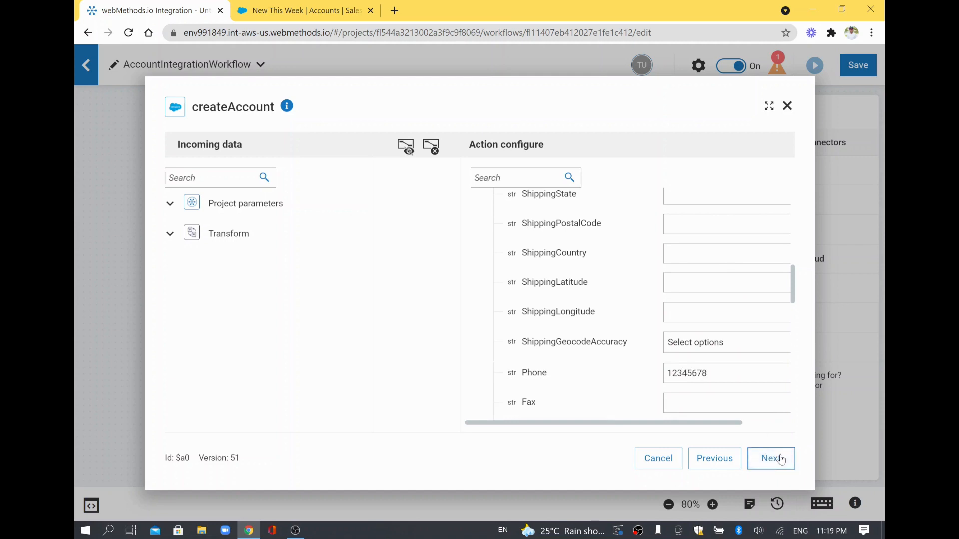
Step: Review the Account input data for the createAccount action and run its test
scroll(546, 315, "down", 1)
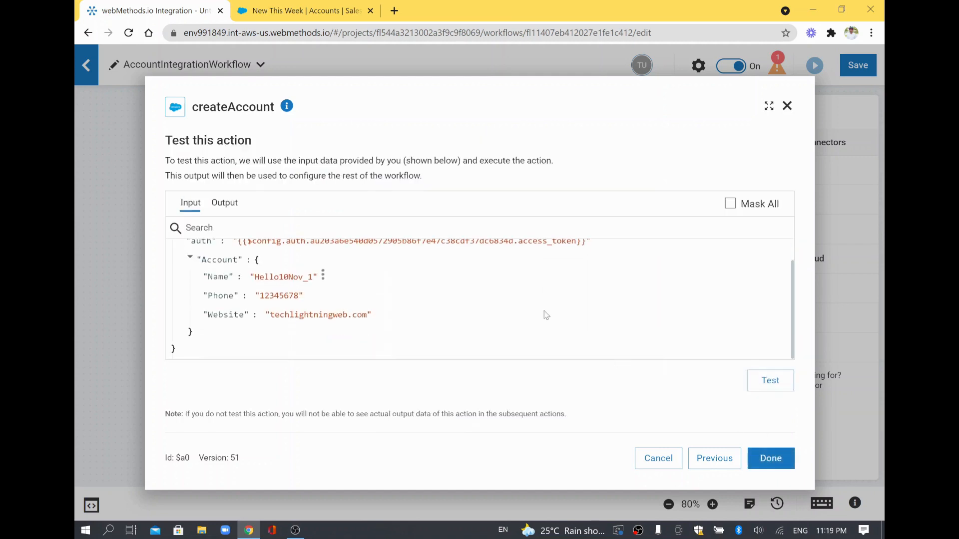
left_click_drag(202, 270, 396, 331)
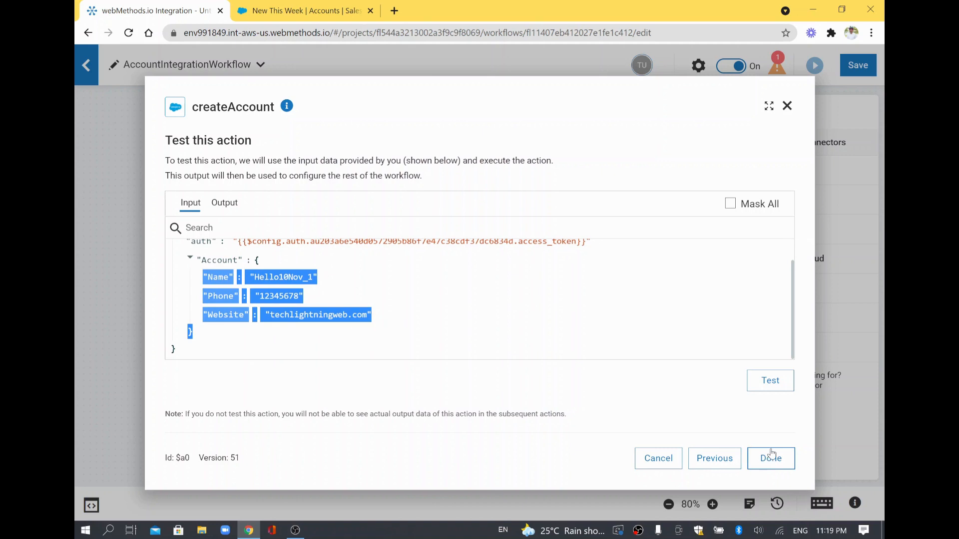
left_click(778, 381)
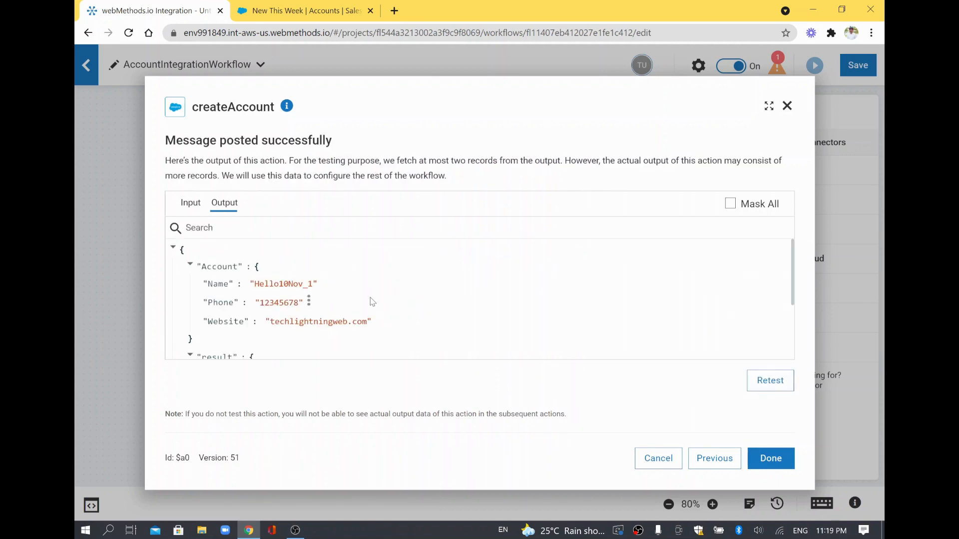
Step: Examine the createAccount test output down to the result id and finish configuring the action
triple_click(226, 140)
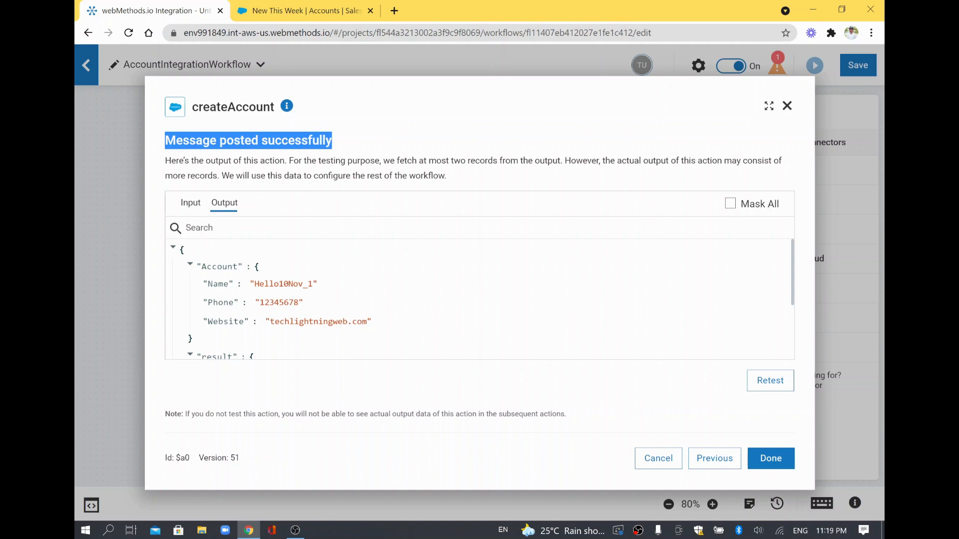
scroll(340, 336, "down", 2)
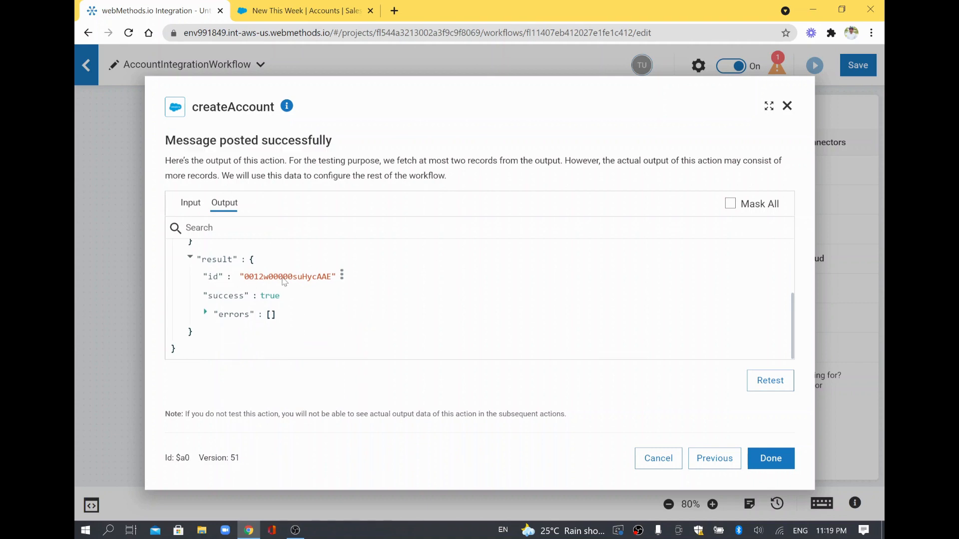
double_click(284, 278)
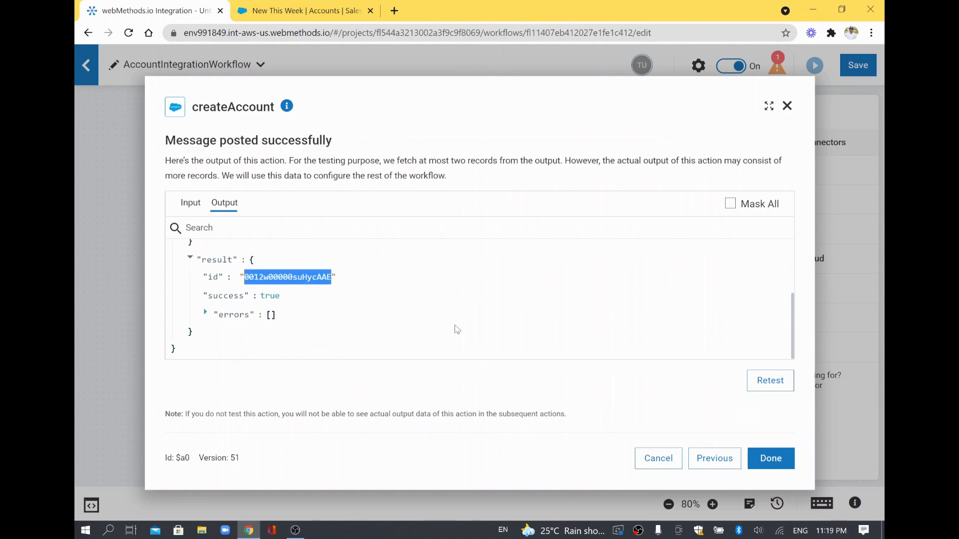
left_click(773, 457)
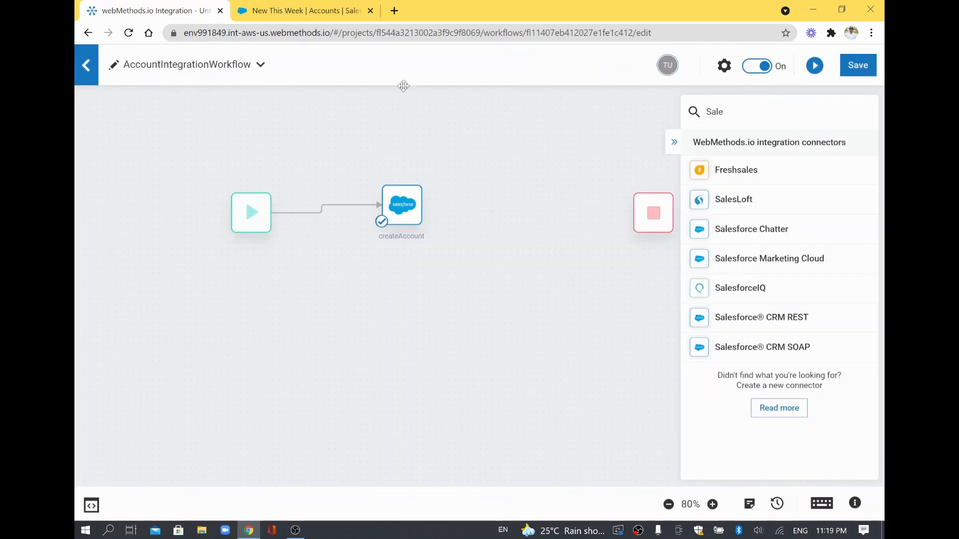
Step: Switch to Salesforce and reload the New This Week accounts list to check for the created account
left_click(323, 10)
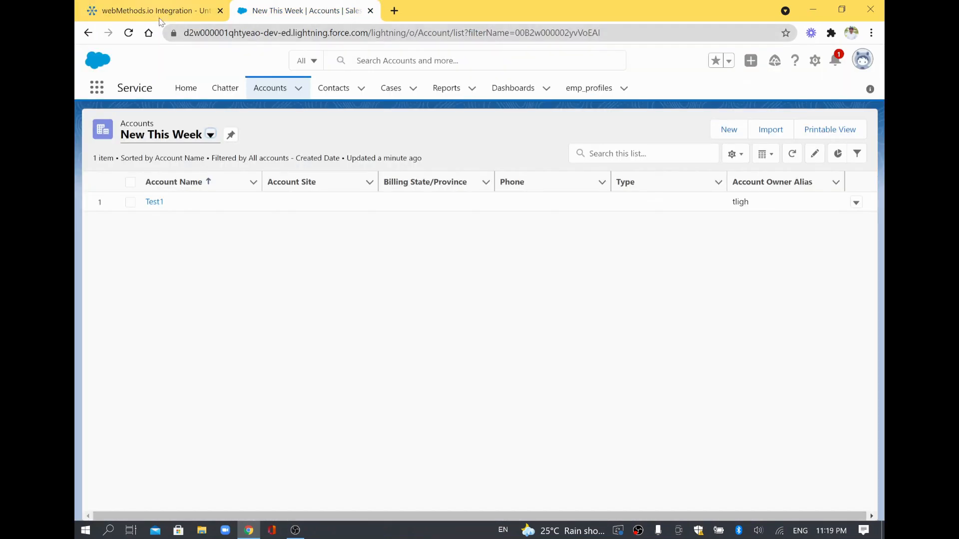
key("ctrl+l")
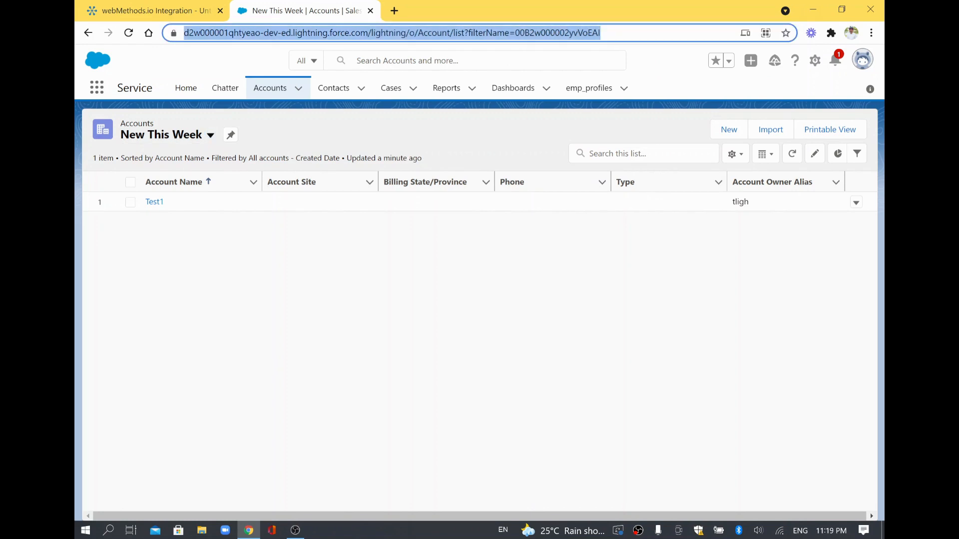
key("Return")
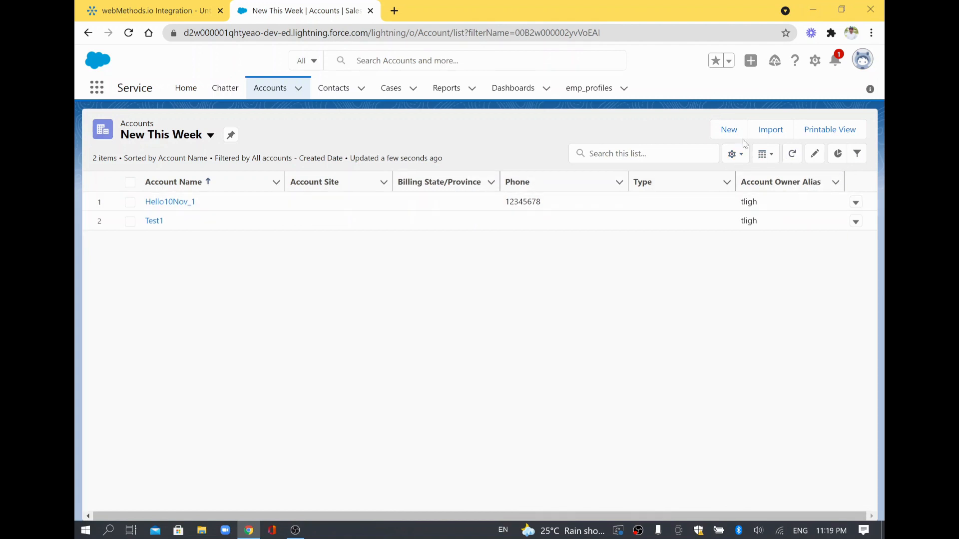
left_click(765, 159)
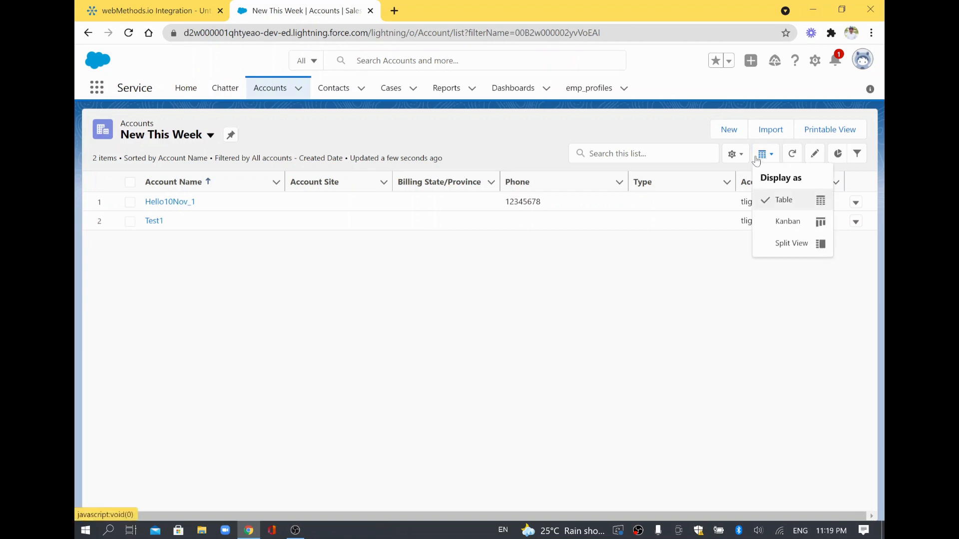
left_click(738, 159)
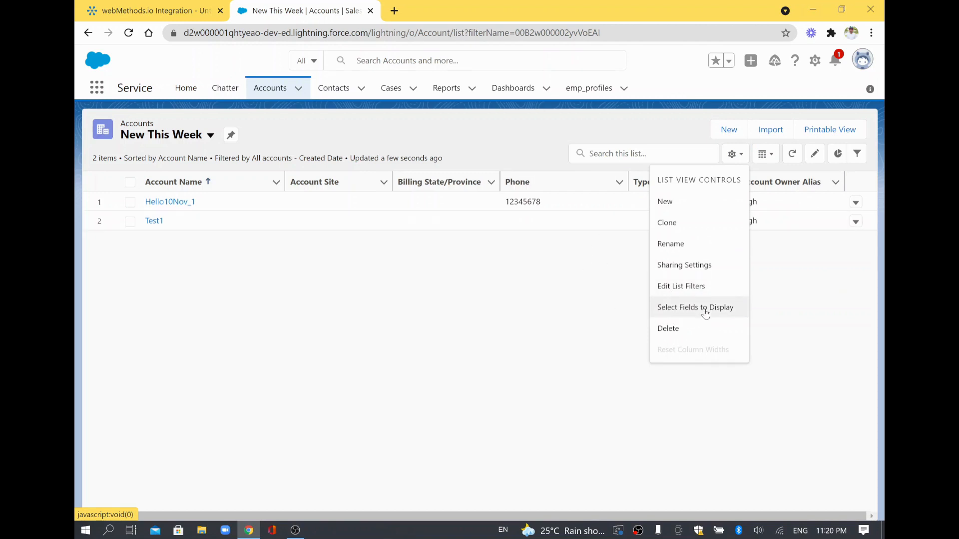
left_click(528, 306)
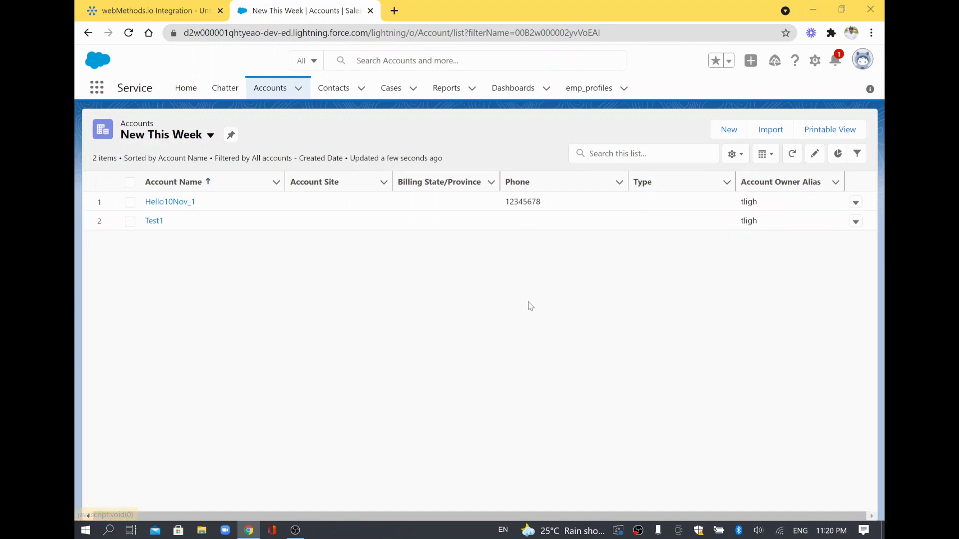
Step: Return to webMethods.io, connect the createAccount action to the workflow's stop node, and save the workflow
left_click(150, 10)
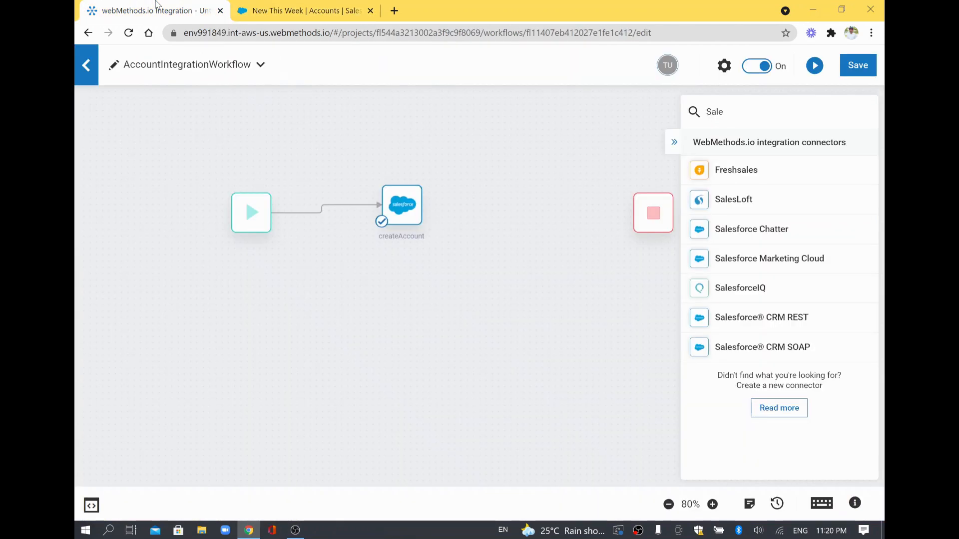
mouse_move(420, 214)
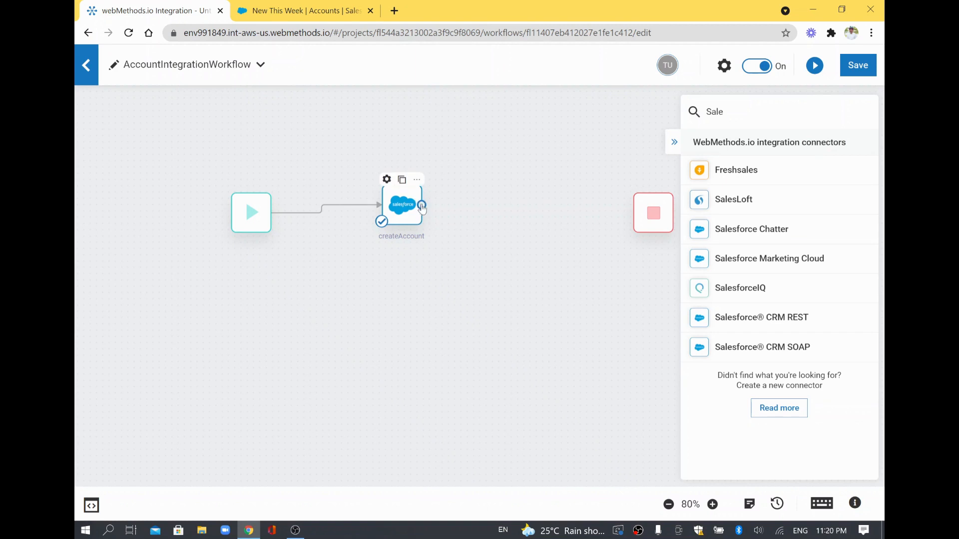
mouse_move(426, 212)
left_mouse_down()
mouse_move(580, 206)
mouse_move(653, 187)
mouse_move(629, 223)
left_mouse_up()
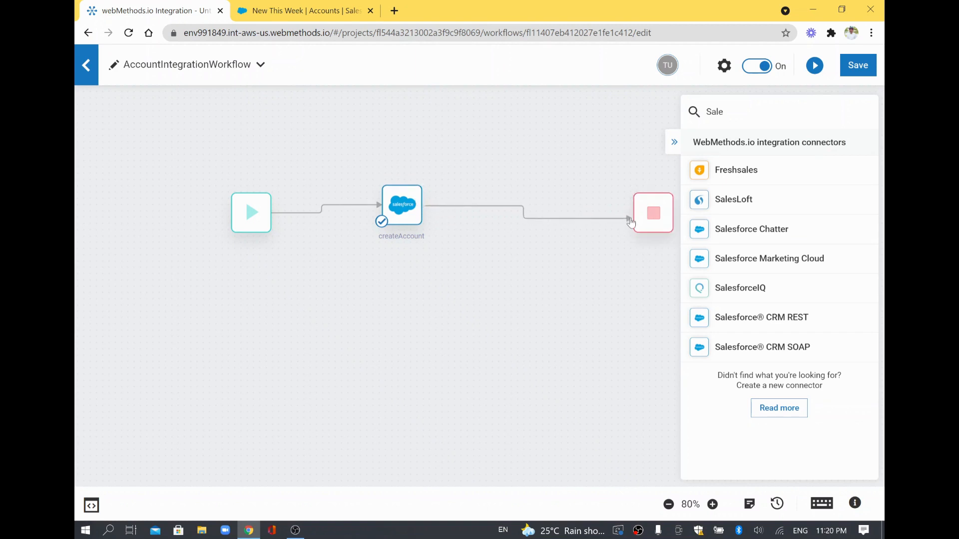
left_click(859, 66)
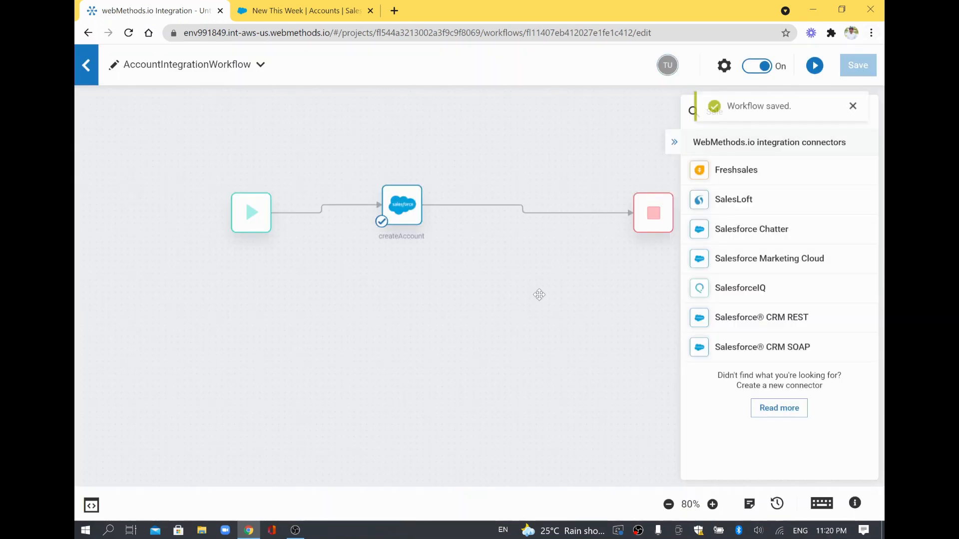
mouse_move(401, 217)
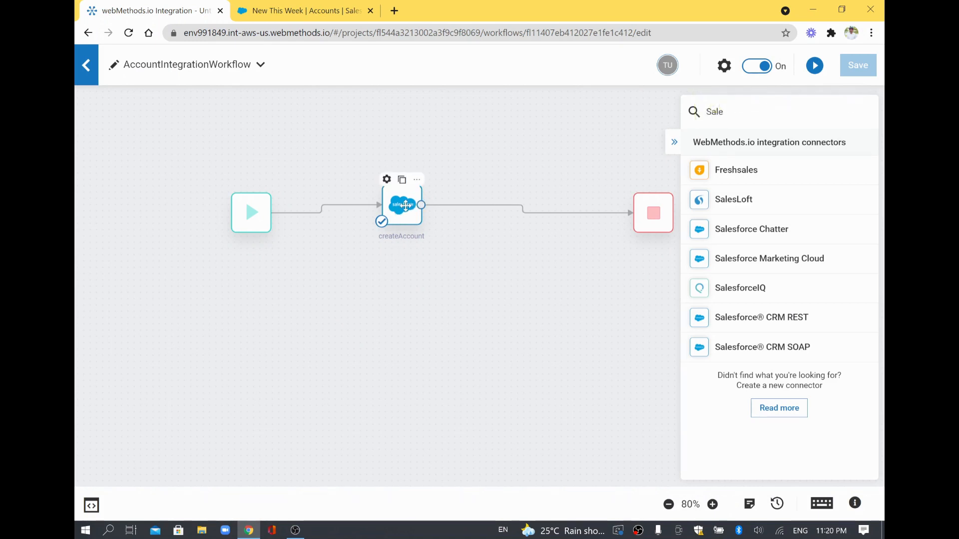
left_click(405, 205)
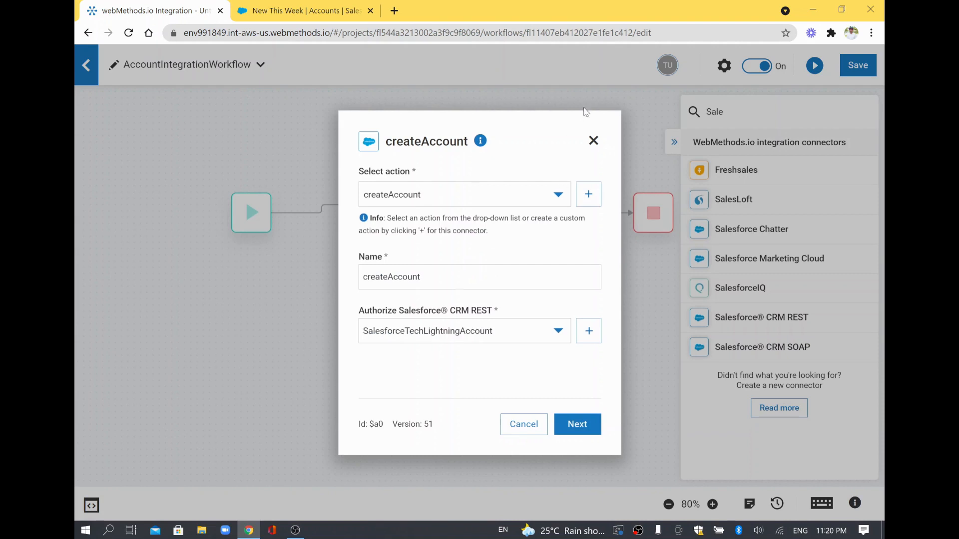
left_click(593, 141)
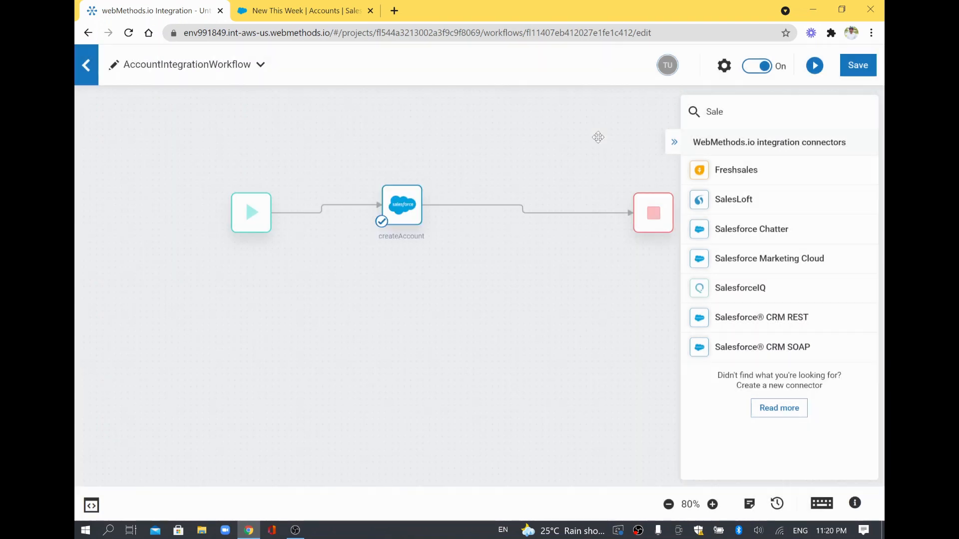
Step: Change the account Name in the createAccount action to Hello10Nov_2 and finish the configuration without testing it
left_click(390, 192)
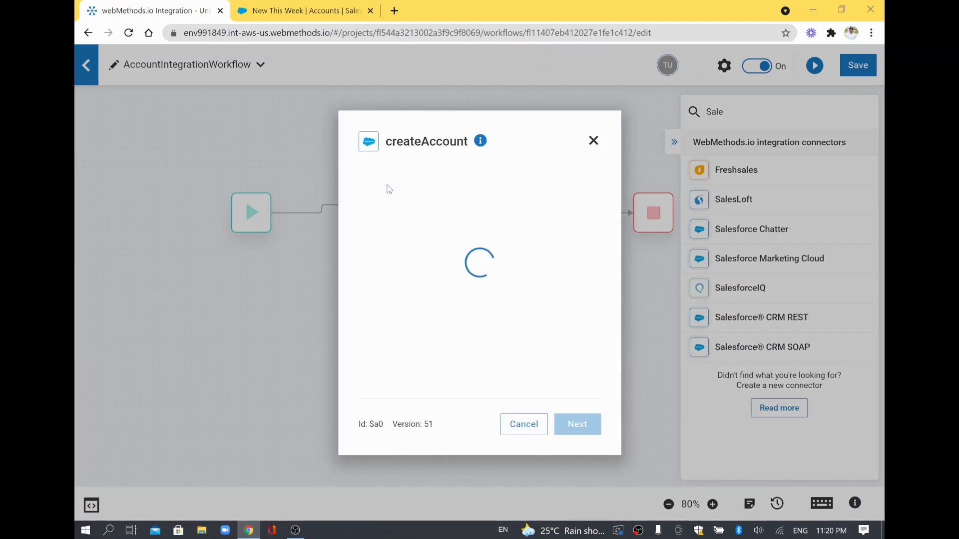
left_click(574, 425)
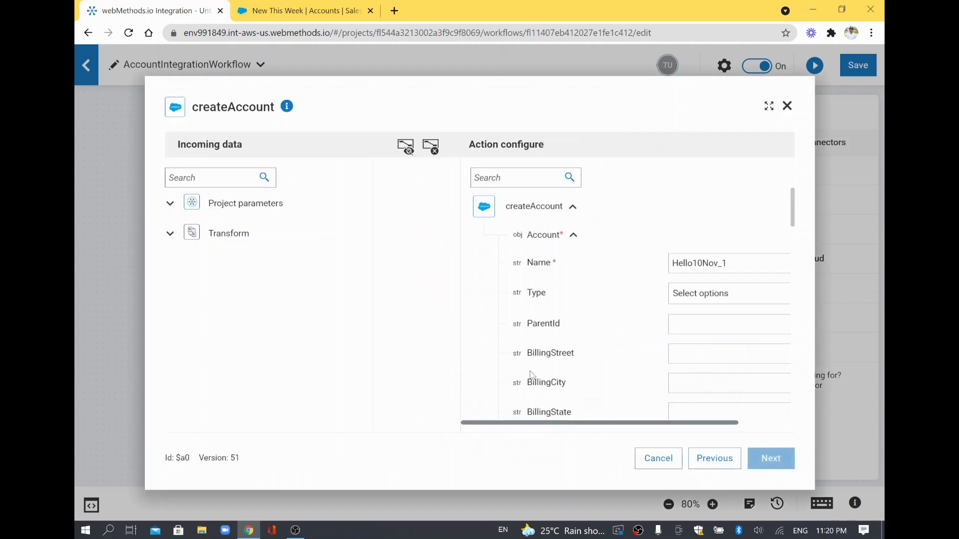
double_click(699, 263)
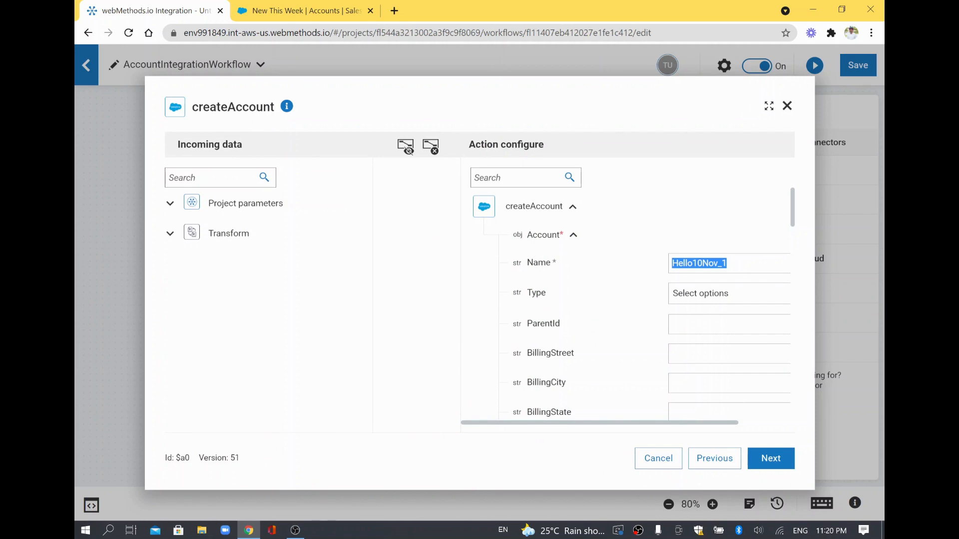
left_click(728, 264)
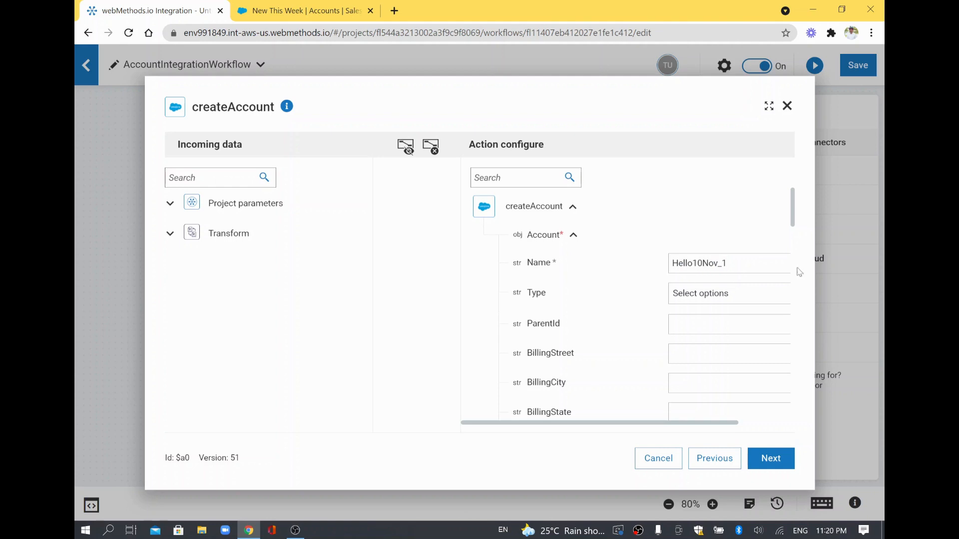
left_click(766, 460)
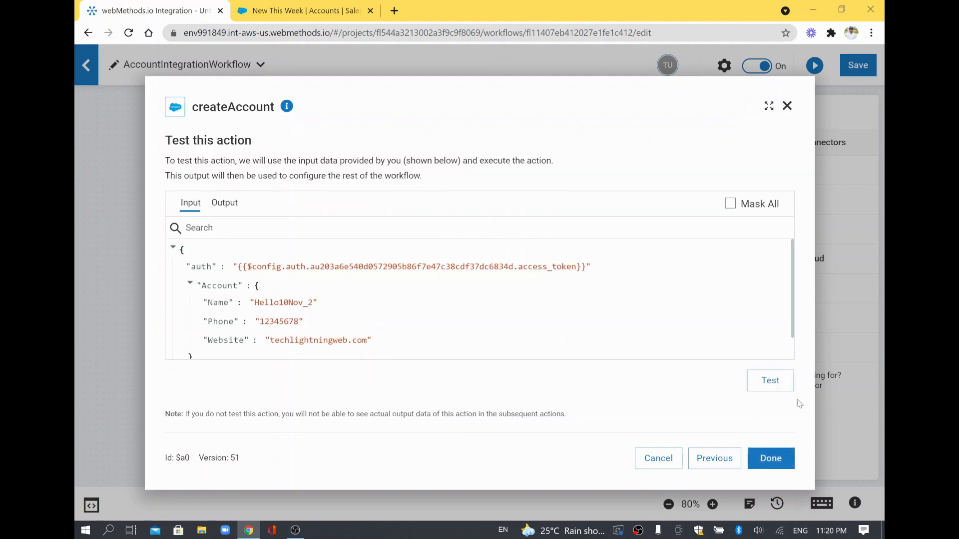
left_click(786, 459)
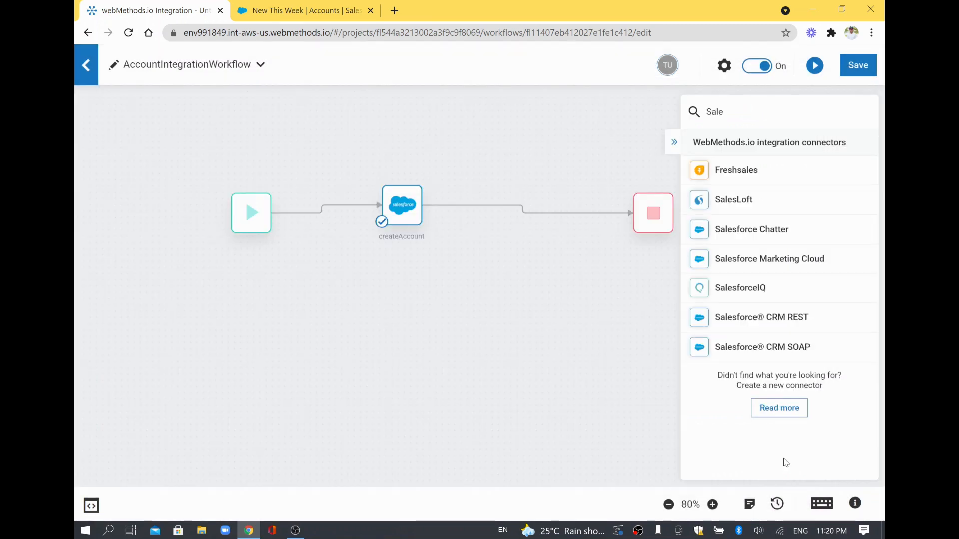
Step: Save AccountIntegrationWorkflow, run it, and open the run's execution details
left_click(864, 66)
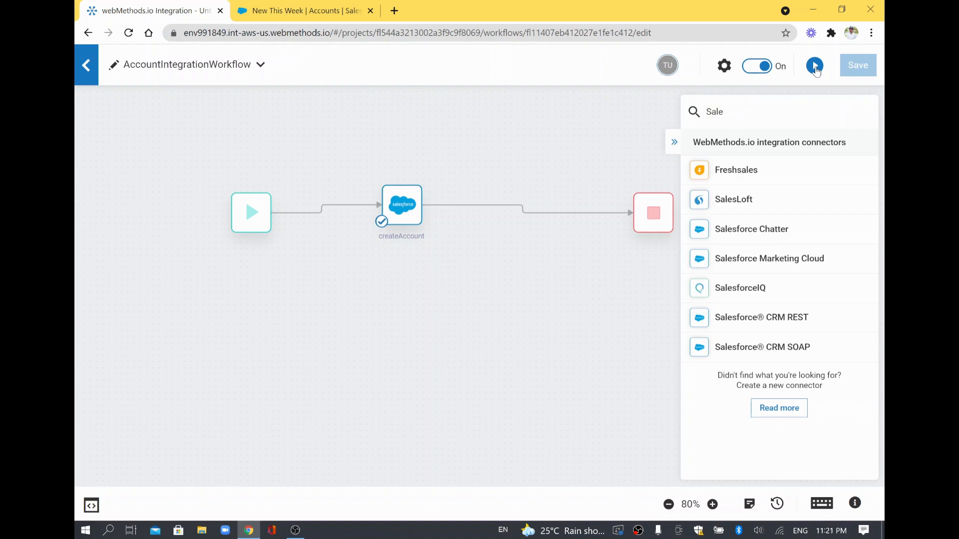
left_click(816, 69)
left_click(91, 506)
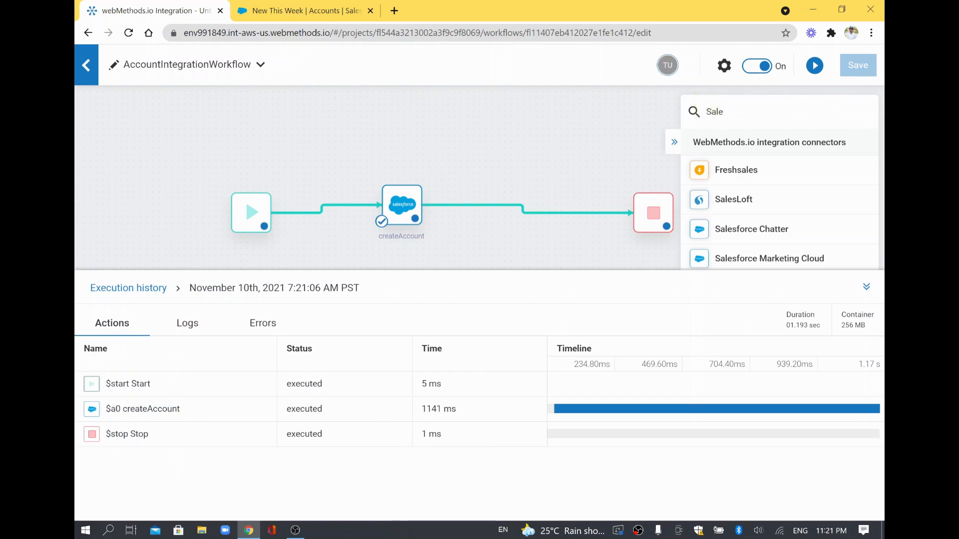
Step: Examine the createAccount action's input Name and its output down to the result id in the latest run
left_click(160, 417)
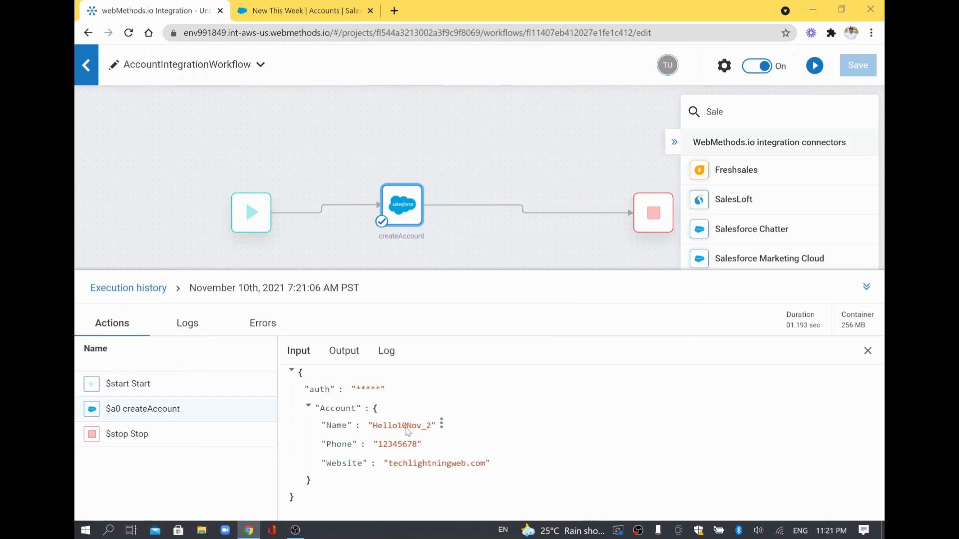
double_click(403, 427)
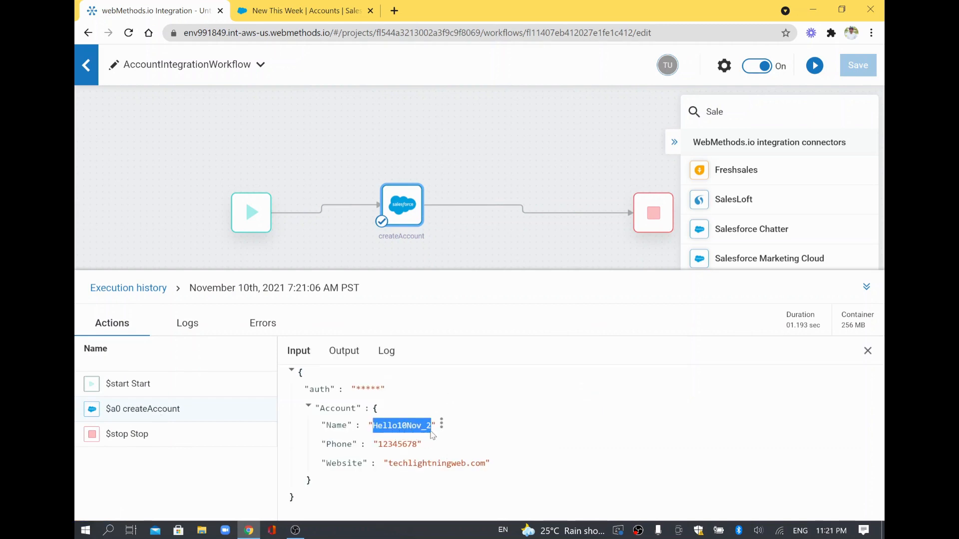
left_click(345, 352)
scroll(479, 450, "down", 3)
left_click_drag(323, 441, 445, 505)
double_click(419, 450)
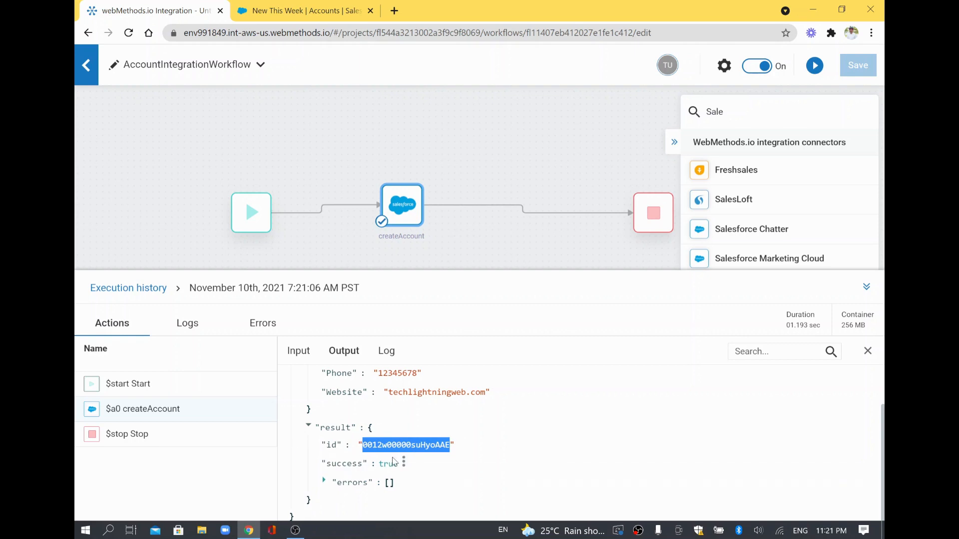
Step: Switch to Salesforce and reload the New This Week list to check for the Hello10Nov_2 account
left_click(252, 5)
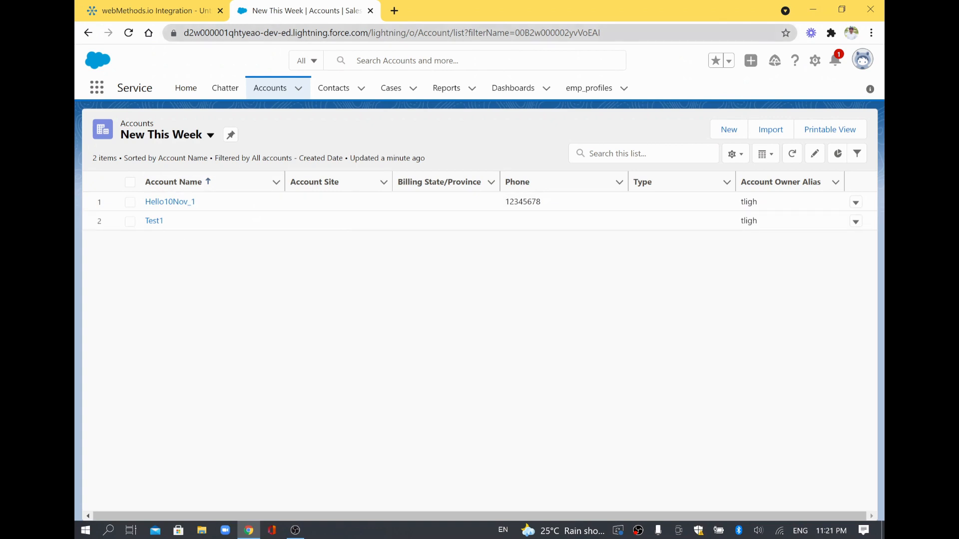
key("ctrl+l")
key("Return")
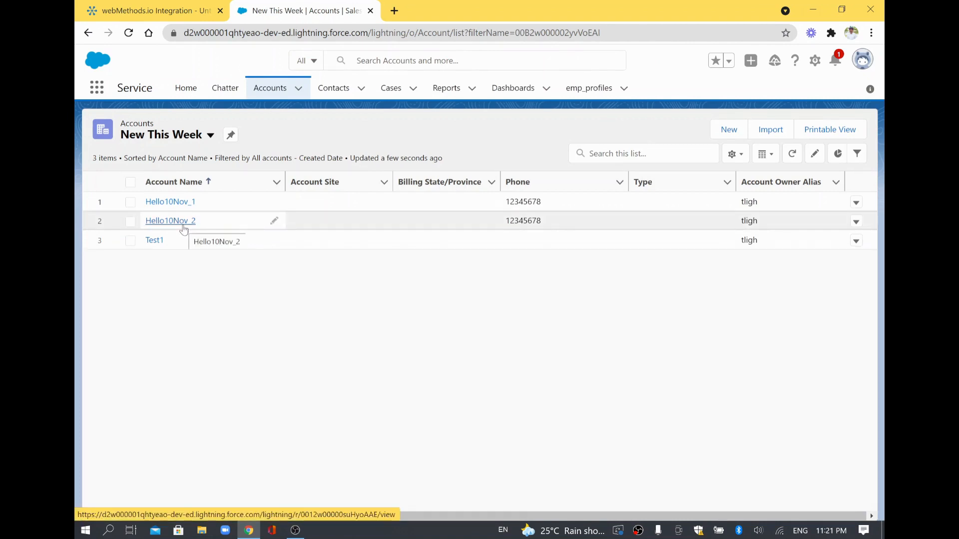
Step: Return to webMethods.io, look through the actions available for the createAccount node, and leave its settings without changing anything
left_click(150, 10)
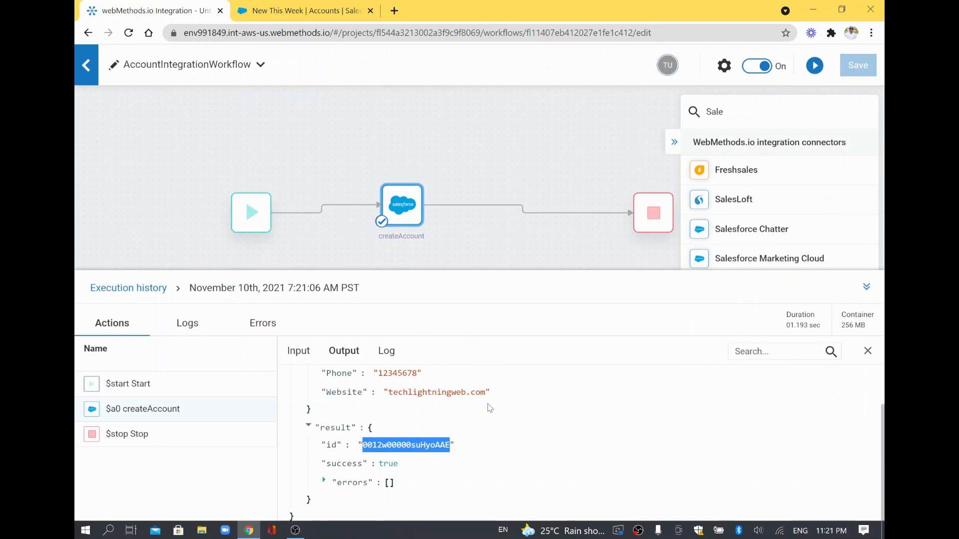
double_click(403, 207)
left_click(420, 205)
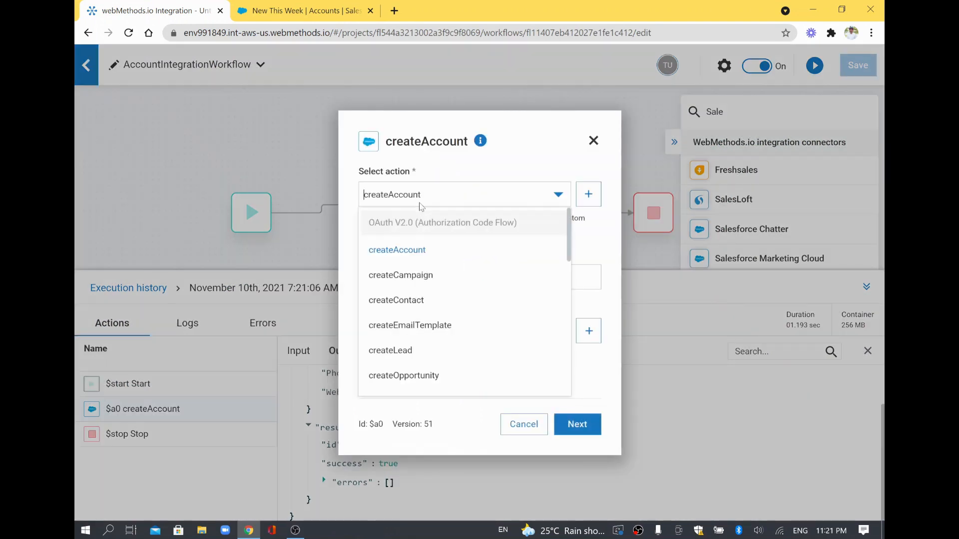
scroll(432, 350, "down", 1)
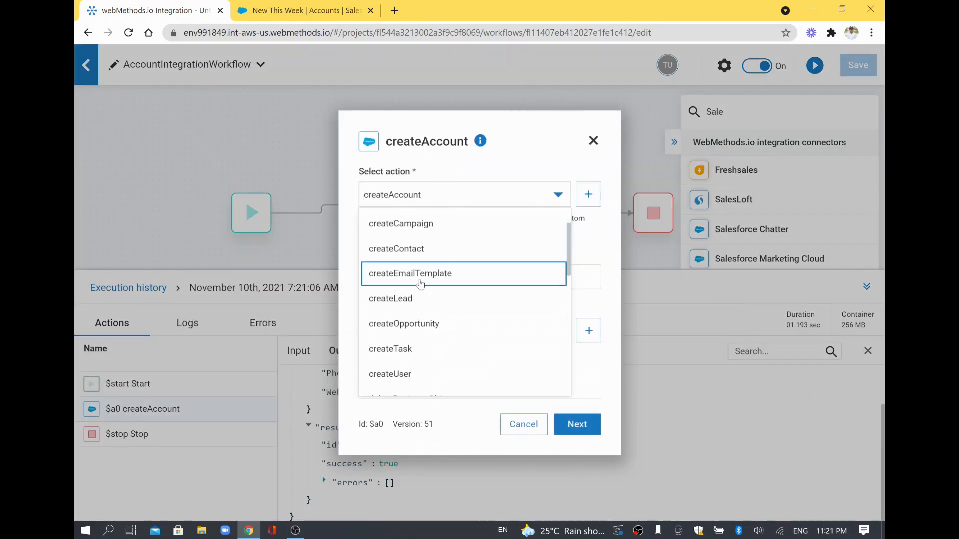
scroll(420, 283, "down", 9)
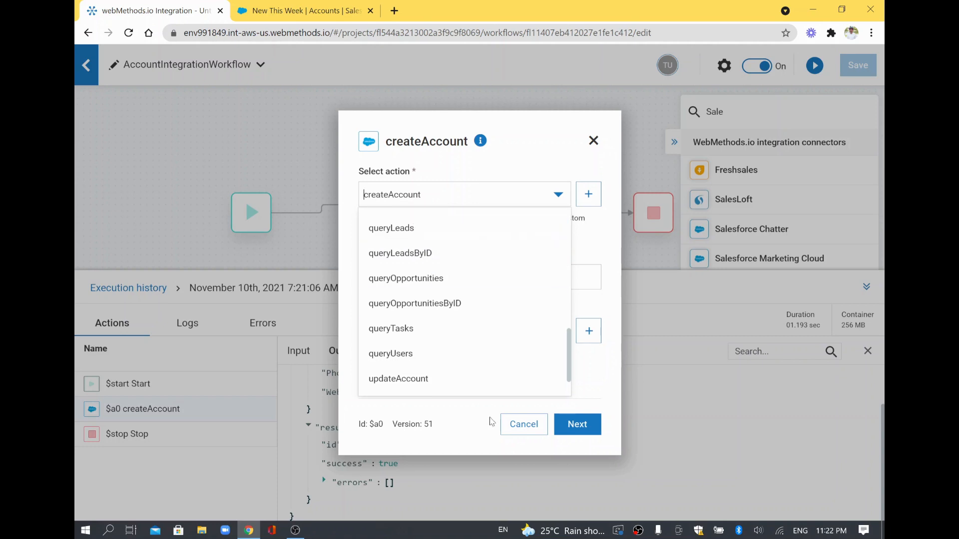
left_click(524, 424)
left_click(524, 424)
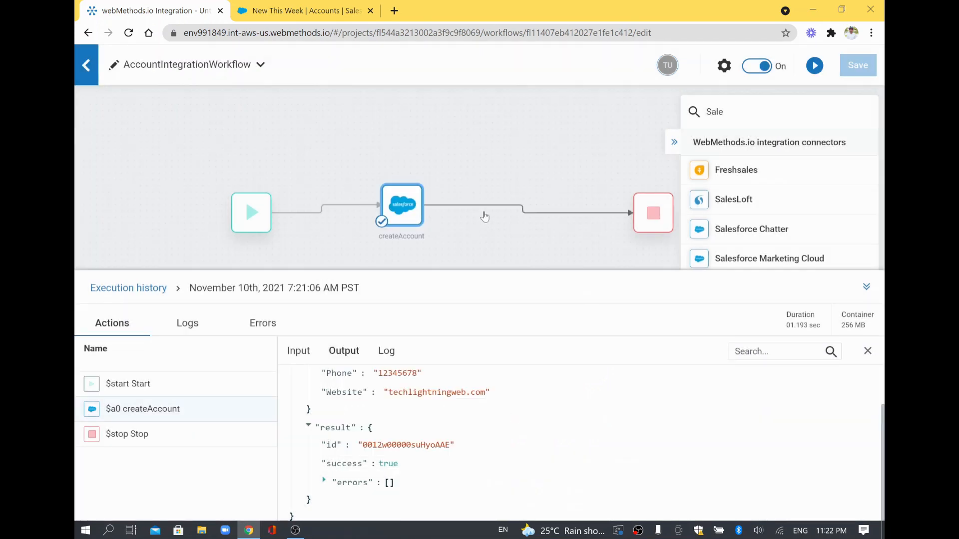
Step: Search the connectors for Slack and add it to the workflow after the createAccount action
mouse_move(390, 192)
double_click(715, 112)
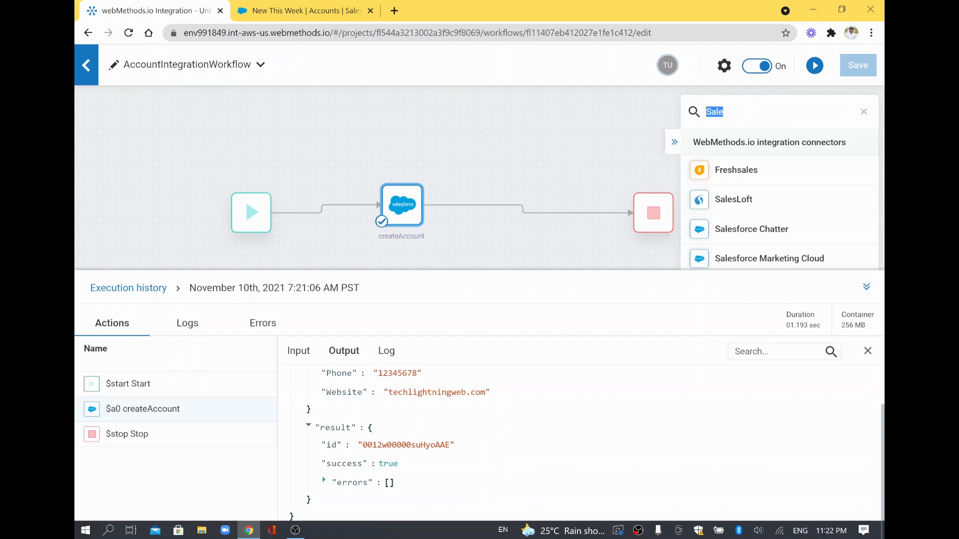
type("Slack")
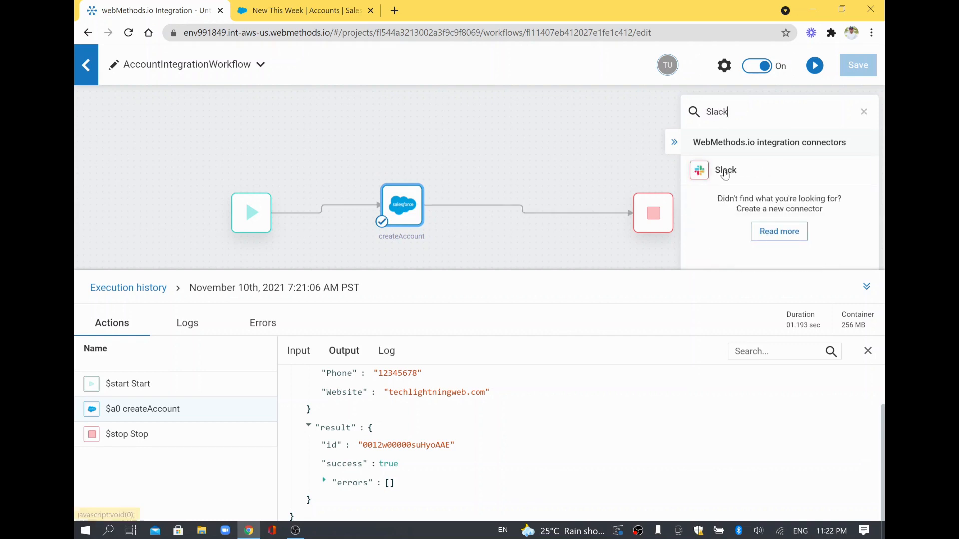
left_click_drag(724, 169, 512, 199)
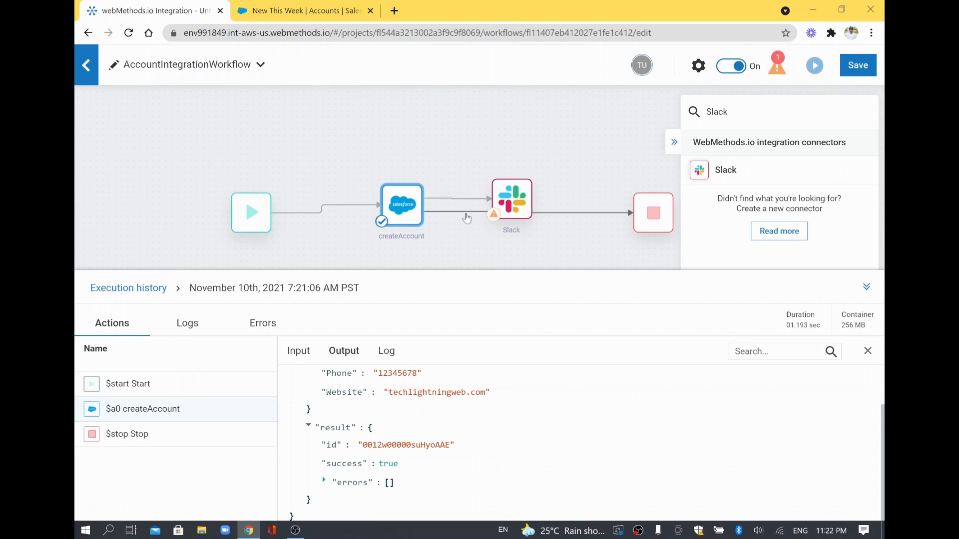
Step: Delete the direct connection from createAccount to the stop node and connect the Slack node to the stop node
mouse_move(468, 217)
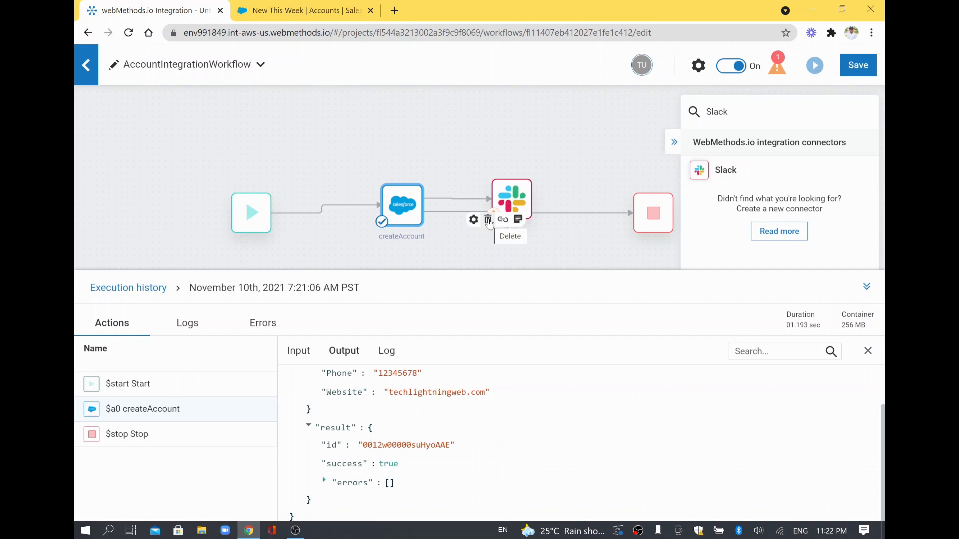
left_click(489, 220)
mouse_move(526, 192)
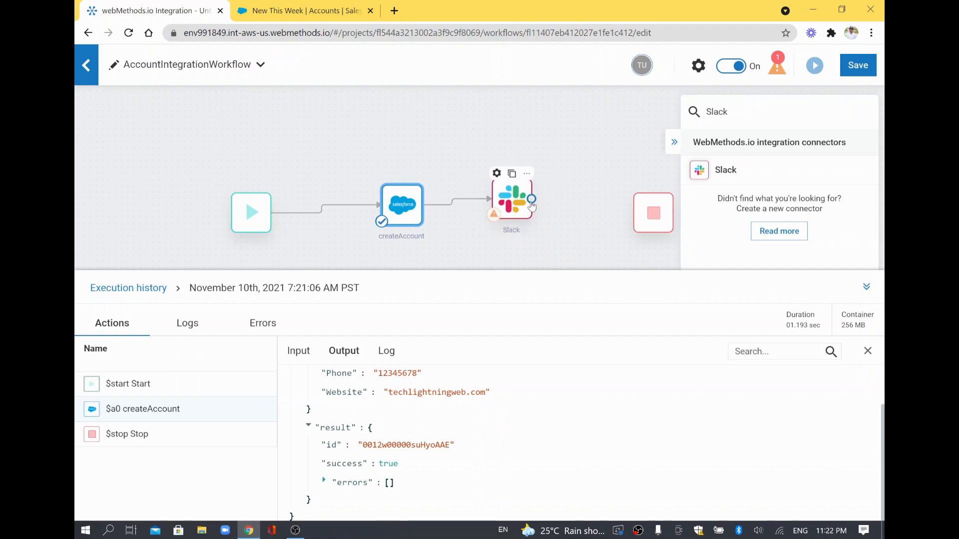
left_click_drag(532, 203, 630, 212)
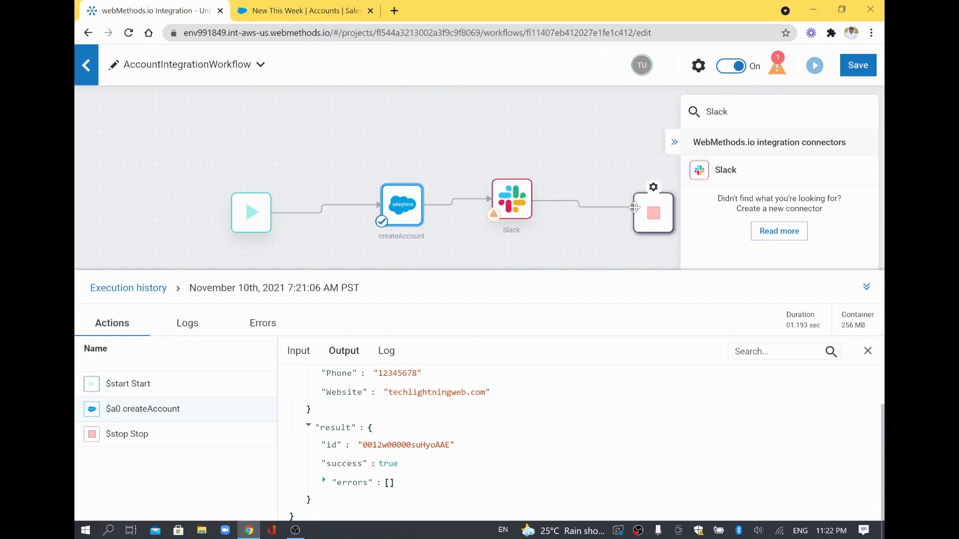
Step: Open the Slack node's settings and choose Post Message To Channel as its action
double_click(511, 208)
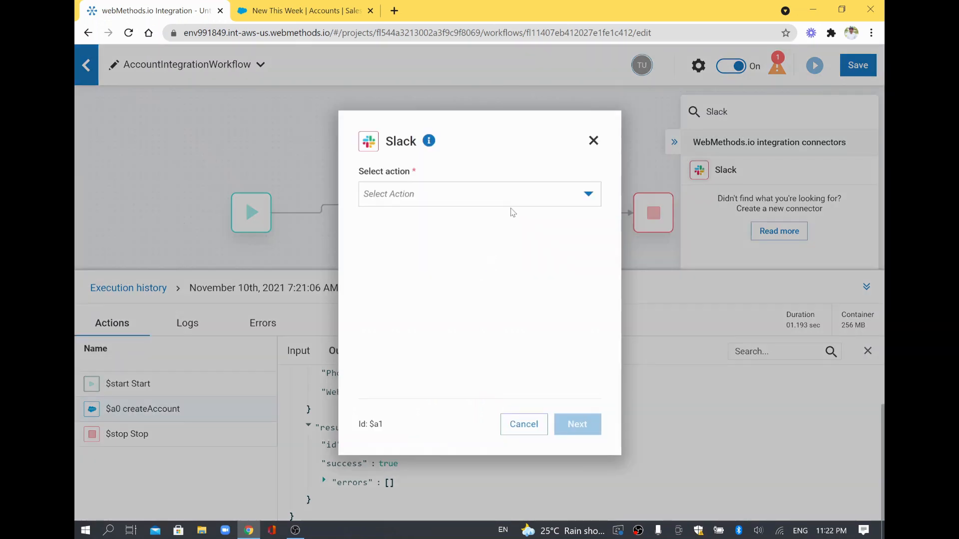
left_click(455, 205)
scroll(460, 336, "down", 3)
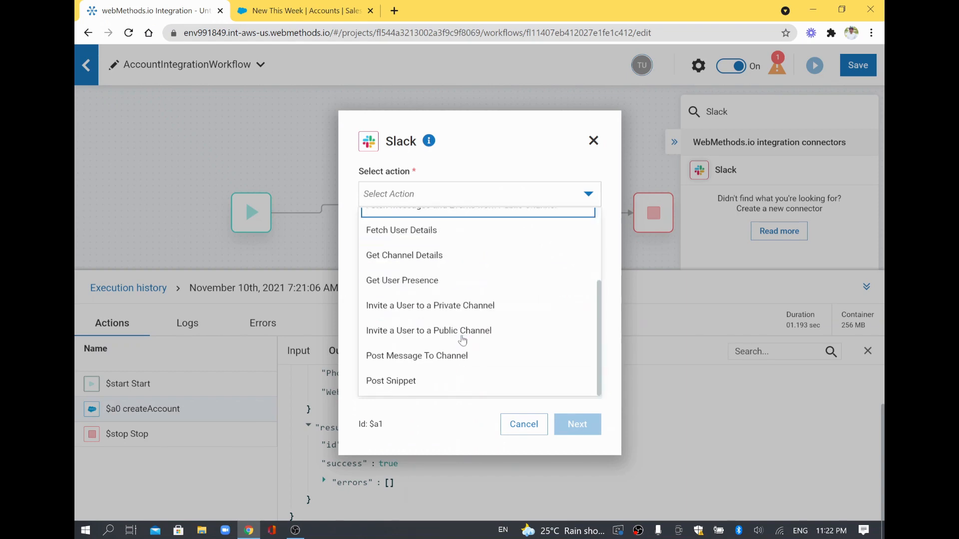
left_click(418, 356)
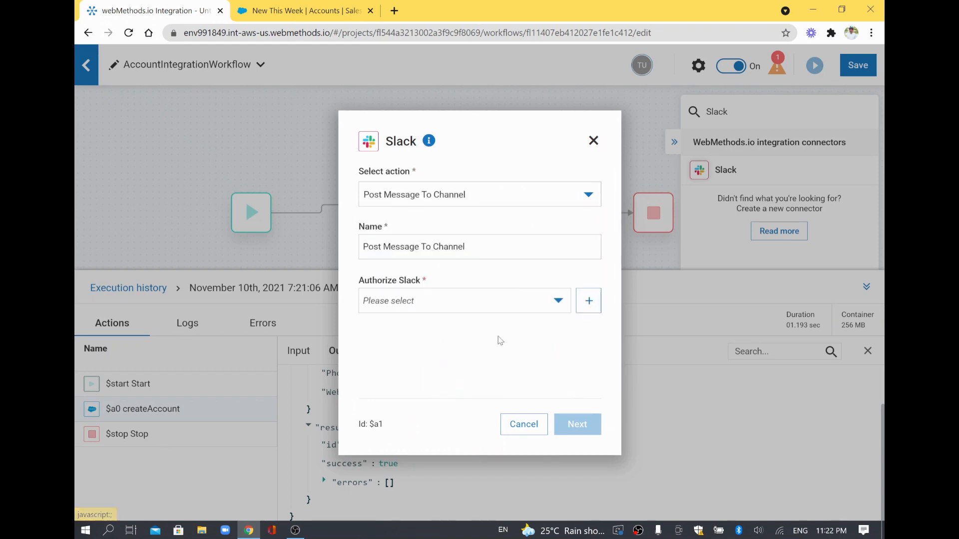
Step: Authorize Slack with a new default authorization account named Slack_1, keeping all permissions and allowing access to the workspace
mouse_move(582, 304)
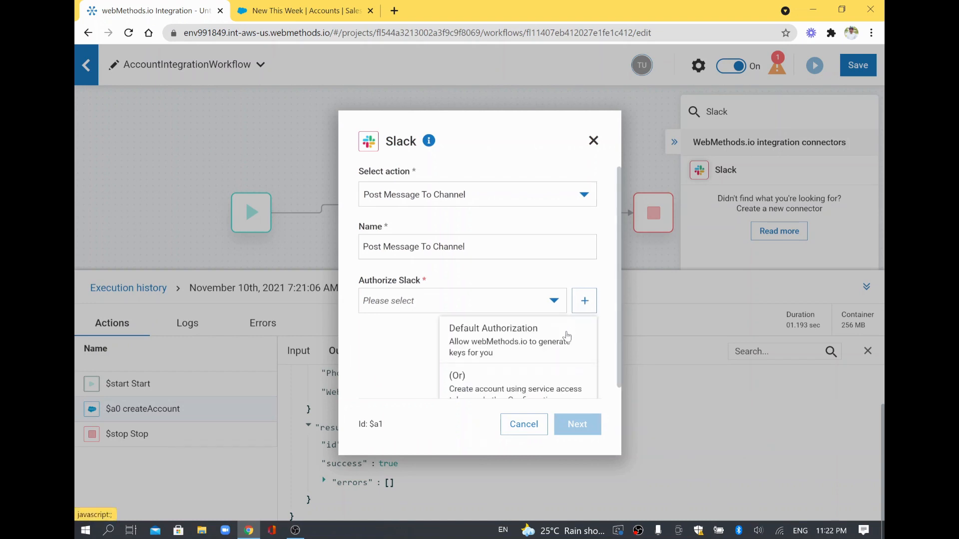
left_click(522, 343)
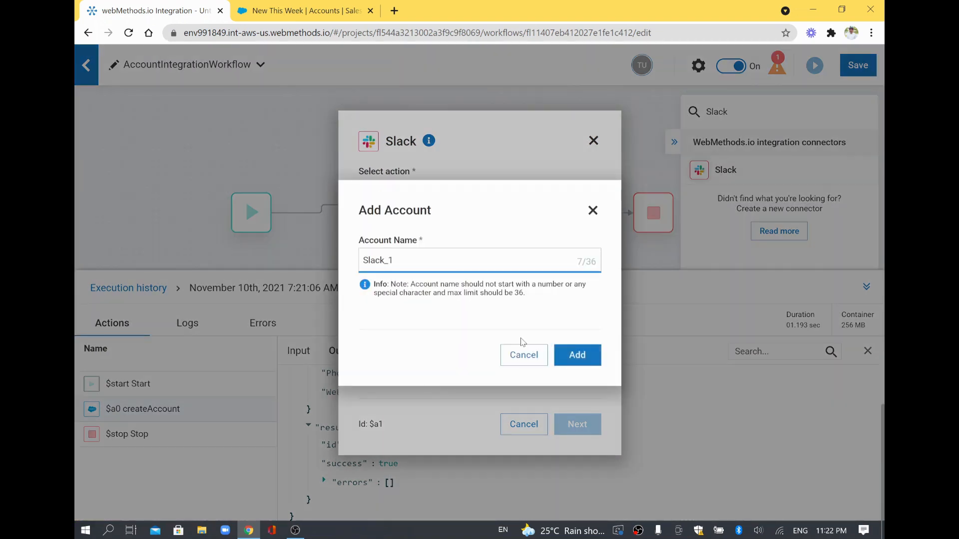
left_click(566, 358)
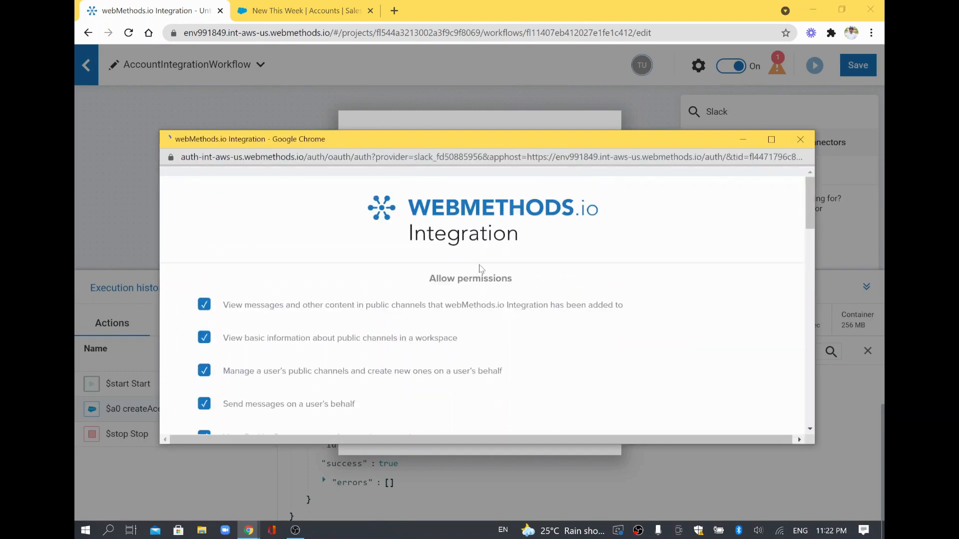
double_click(480, 143)
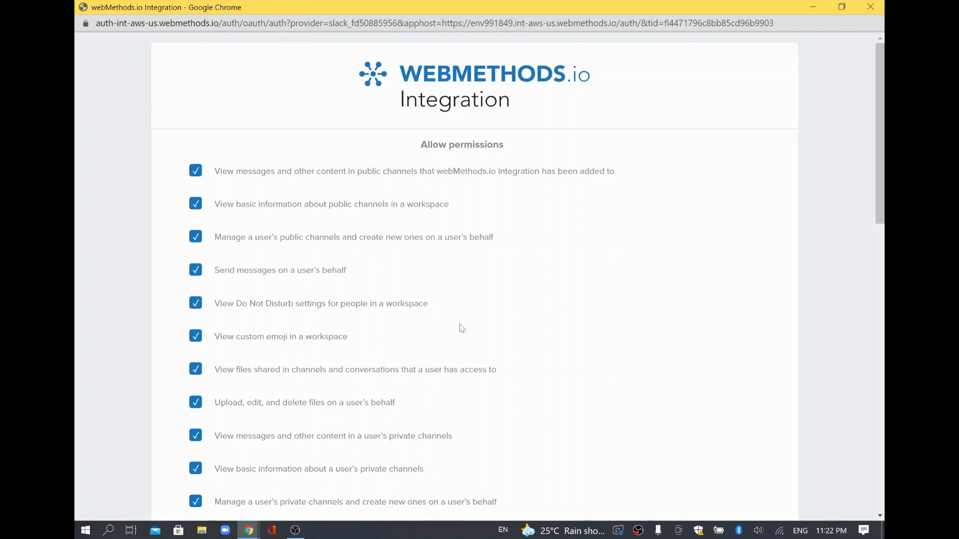
scroll(459, 328, "down", 15)
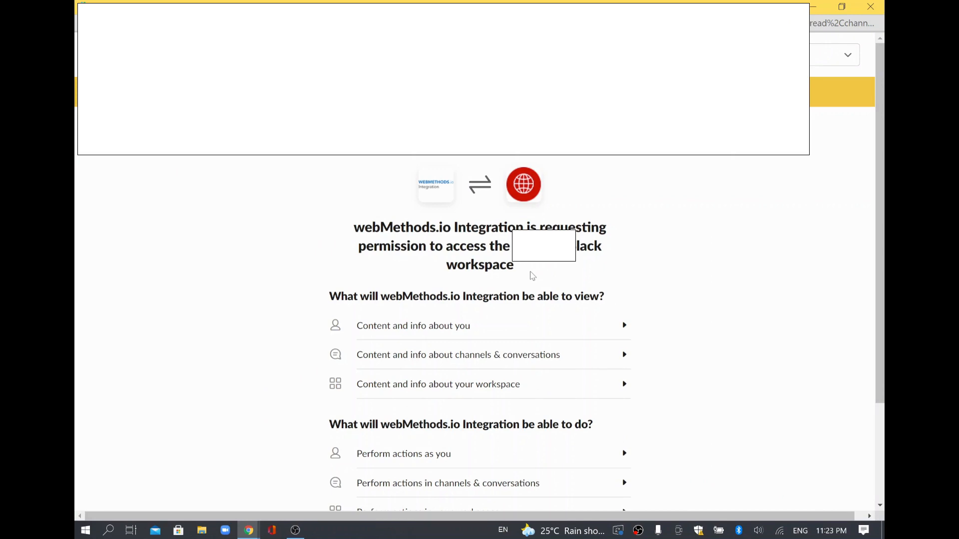
scroll(533, 276, "down", 3)
left_click(511, 428)
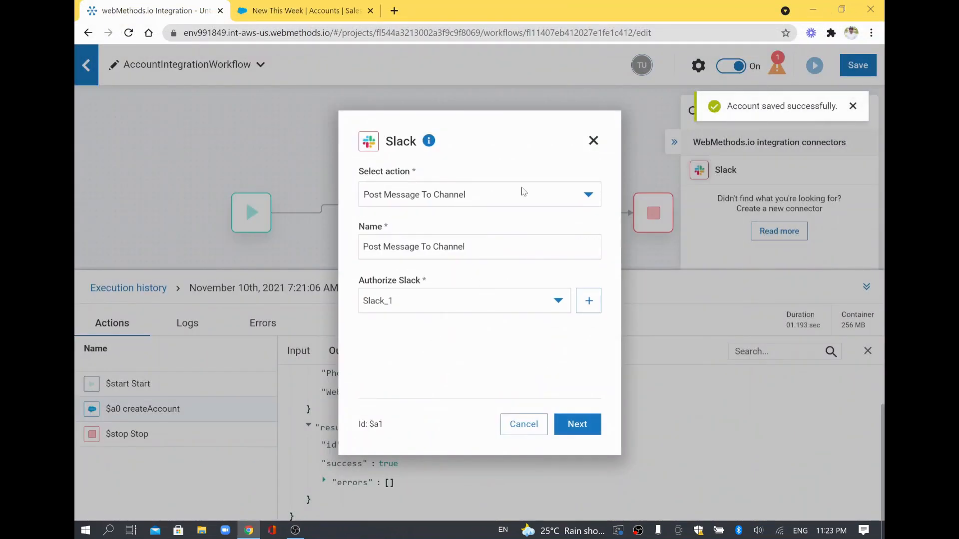
Step: Continue to the Slack action's configuration and set the Public Channel ID to webmethodsio-test-channel
left_click(578, 424)
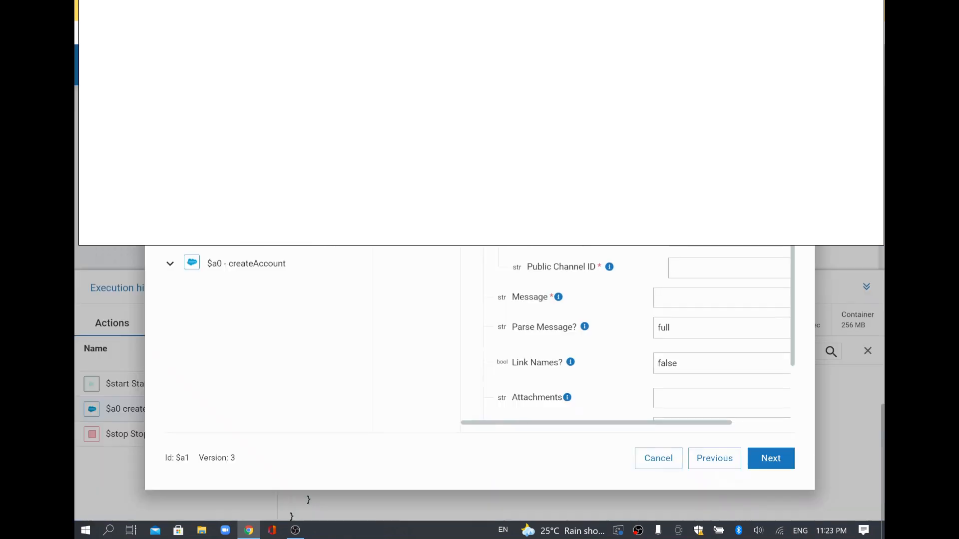
type("webmethodsio-test-channel")
key("Tab")
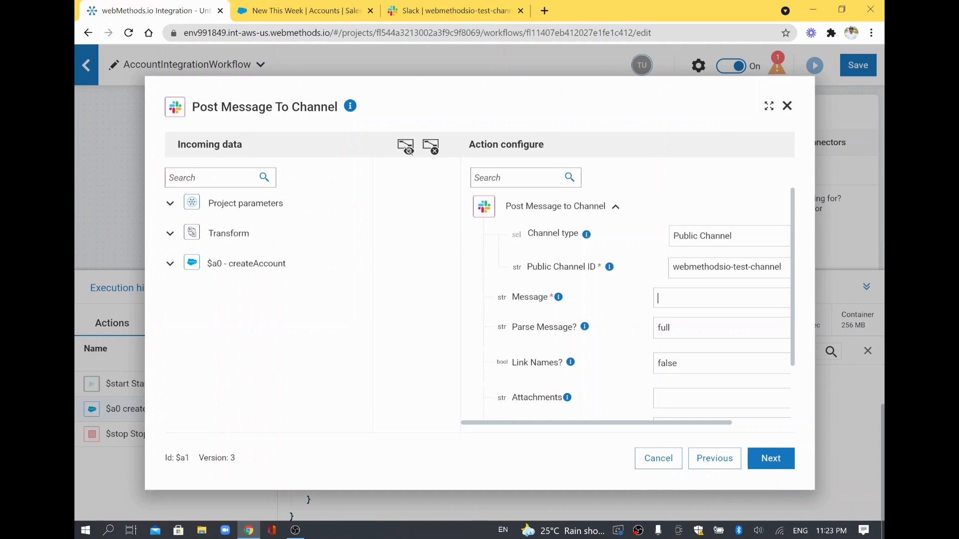
Step: Map the createAccount result's id and success fields to the Slack action's Message
left_click(172, 269)
left_click(252, 327)
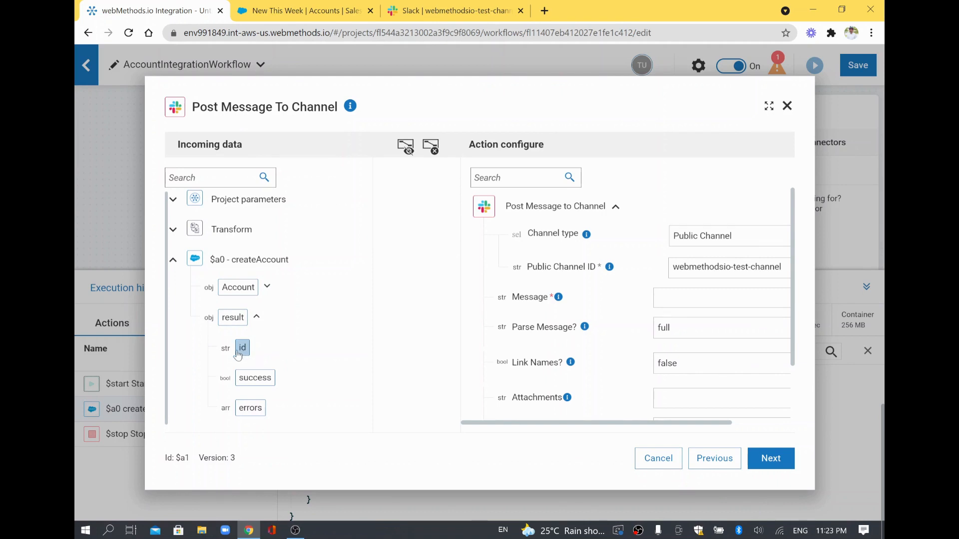
left_click_drag(238, 354, 664, 301)
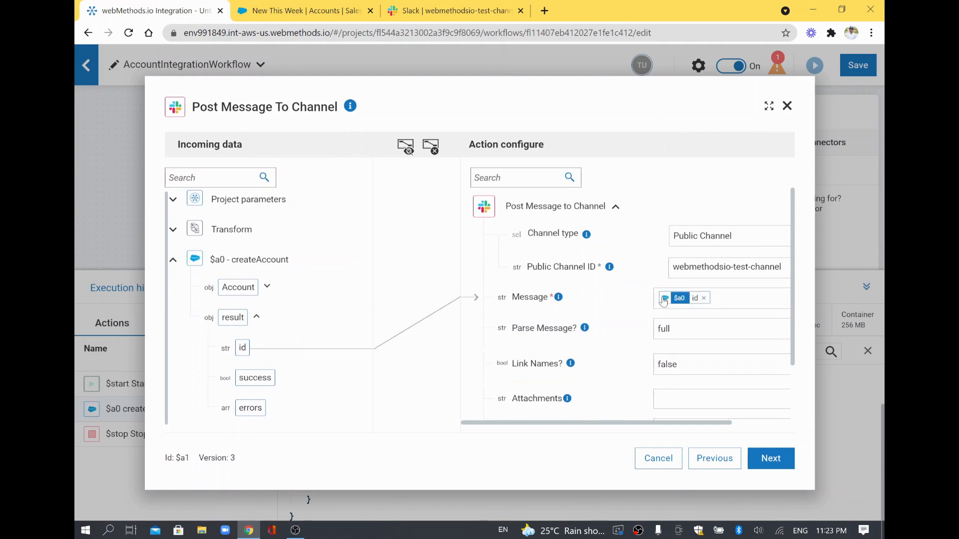
left_click_drag(272, 383, 674, 296)
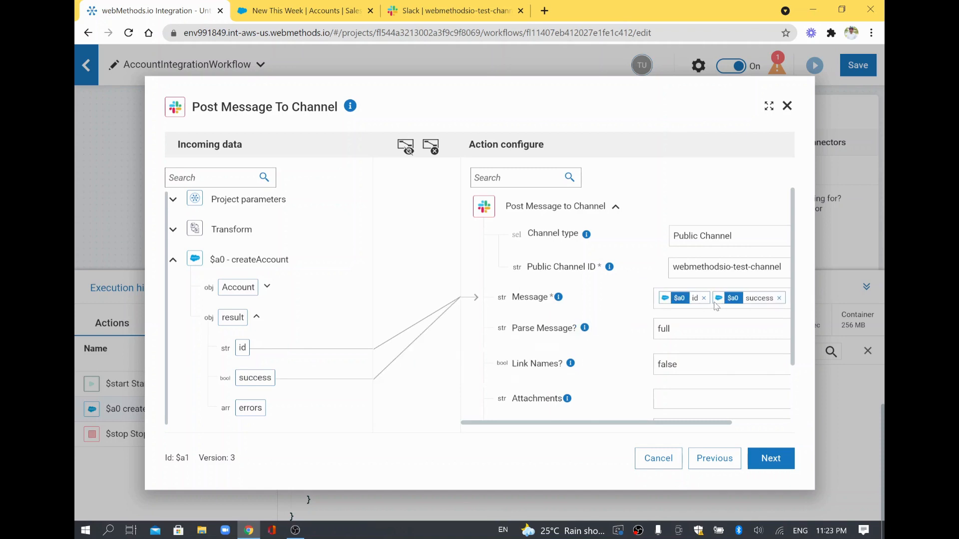
scroll(624, 329, "down", 2)
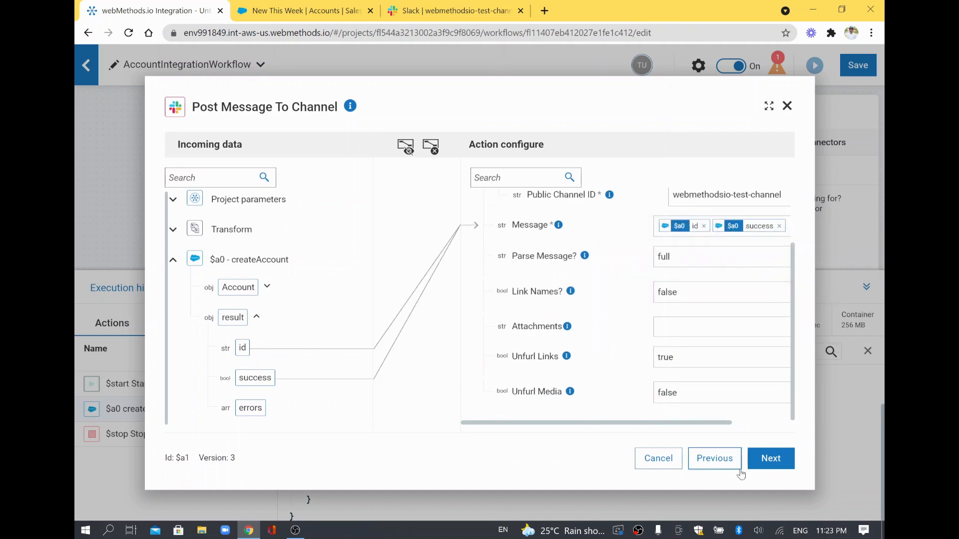
Step: Review the Slack action's test input and output, finish its configuration without testing, and save the workflow
left_click(770, 461)
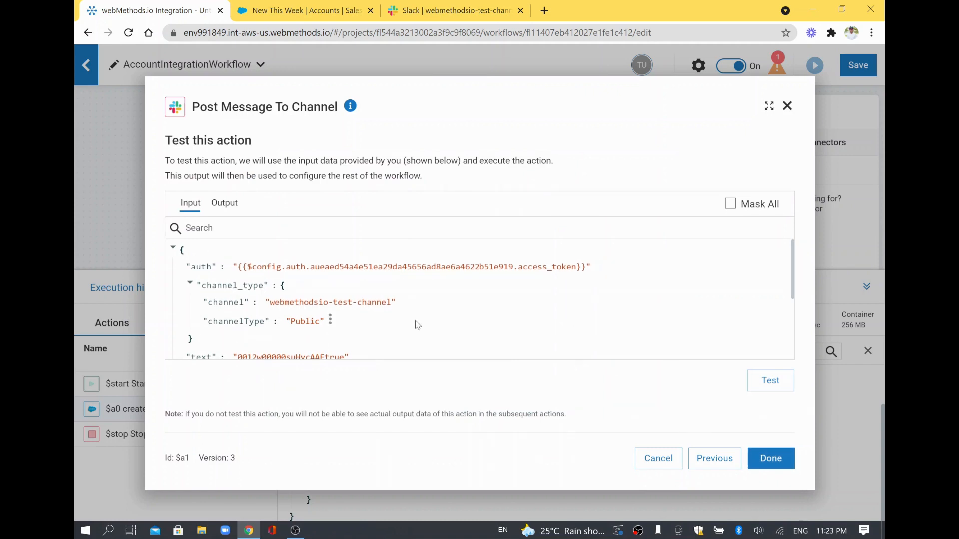
scroll(409, 274, "down", 4)
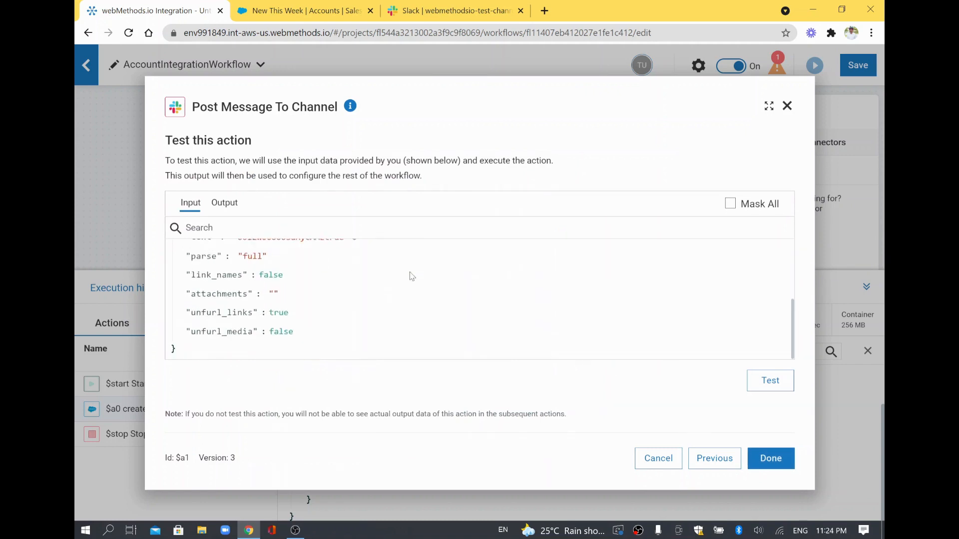
scroll(412, 276, "up", 2)
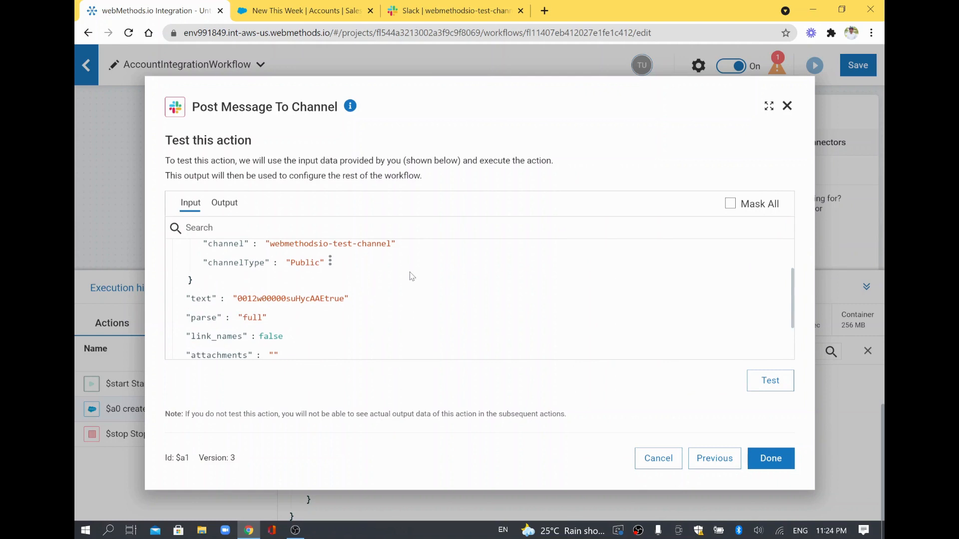
scroll(411, 276, "down", 2)
scroll(411, 276, "up", 3)
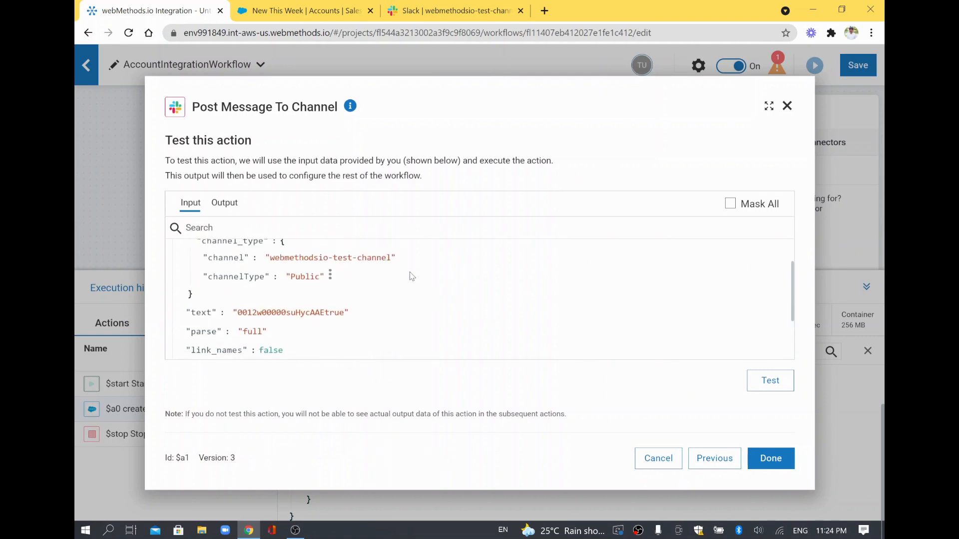
left_click(211, 203)
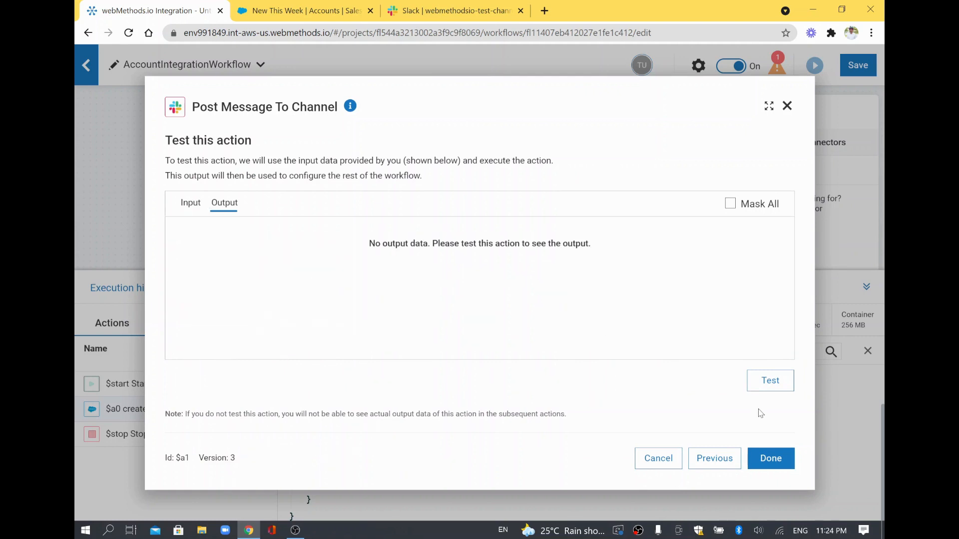
left_click(778, 459)
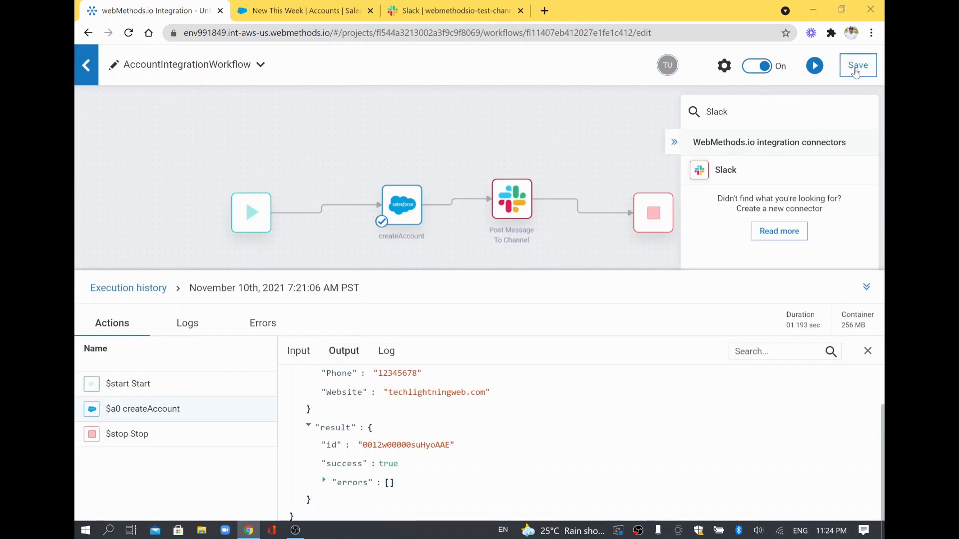
left_click(855, 68)
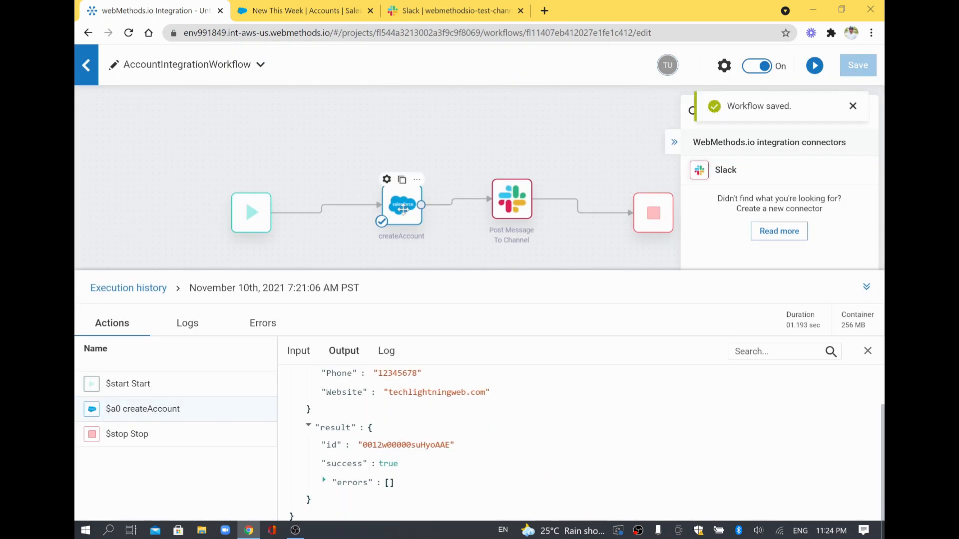
Step: In the createAccount action, set the account Name to Hello10Nov_3, enter a new phone number, and continue to its test page
double_click(402, 209)
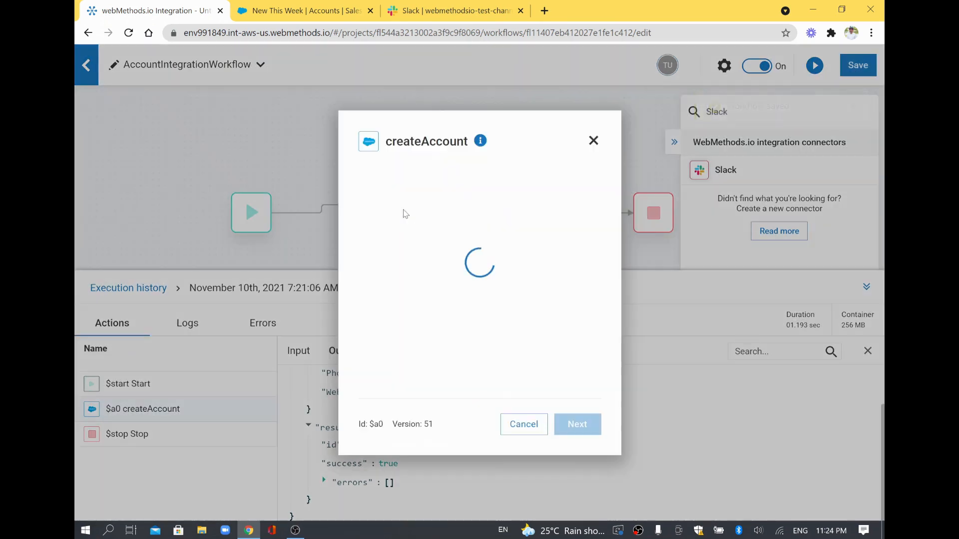
left_click(560, 419)
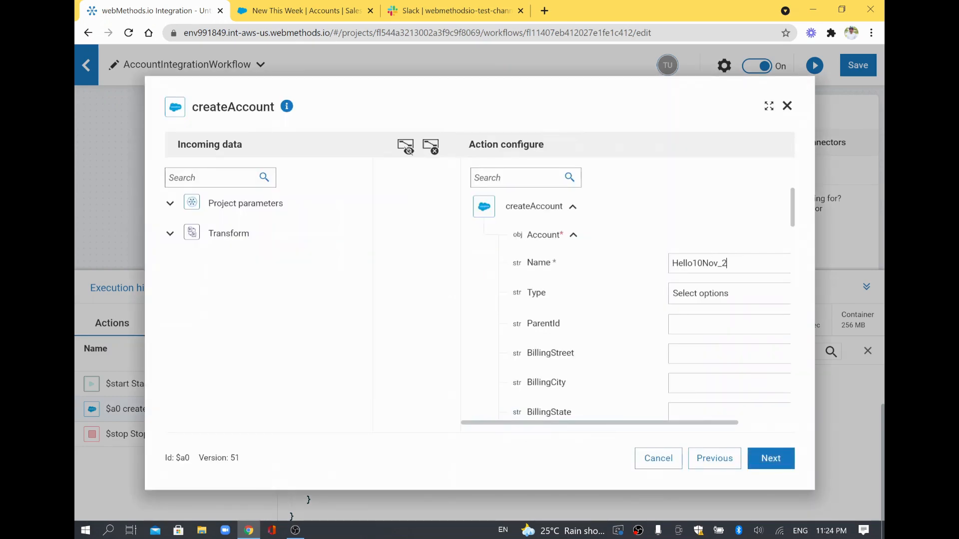
scroll(738, 368, "down", 10)
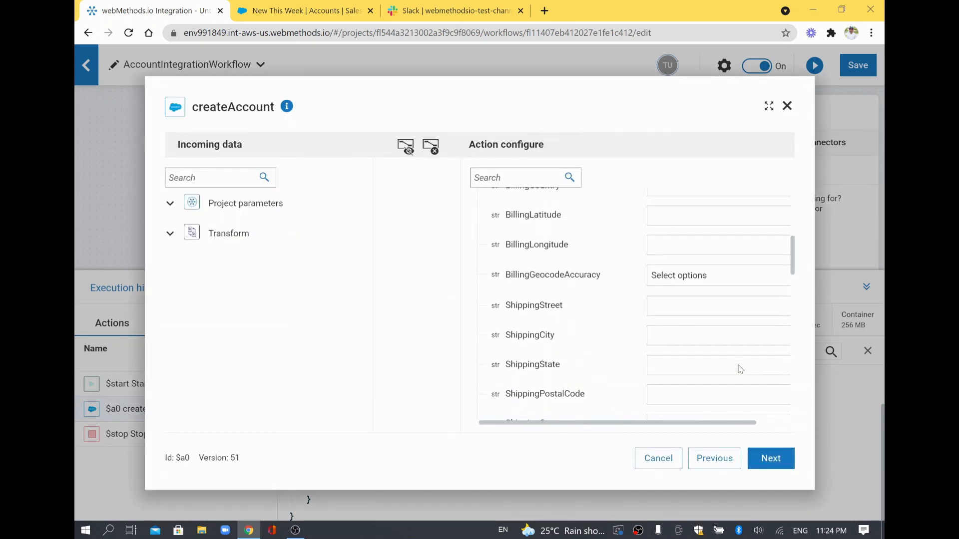
double_click(658, 253)
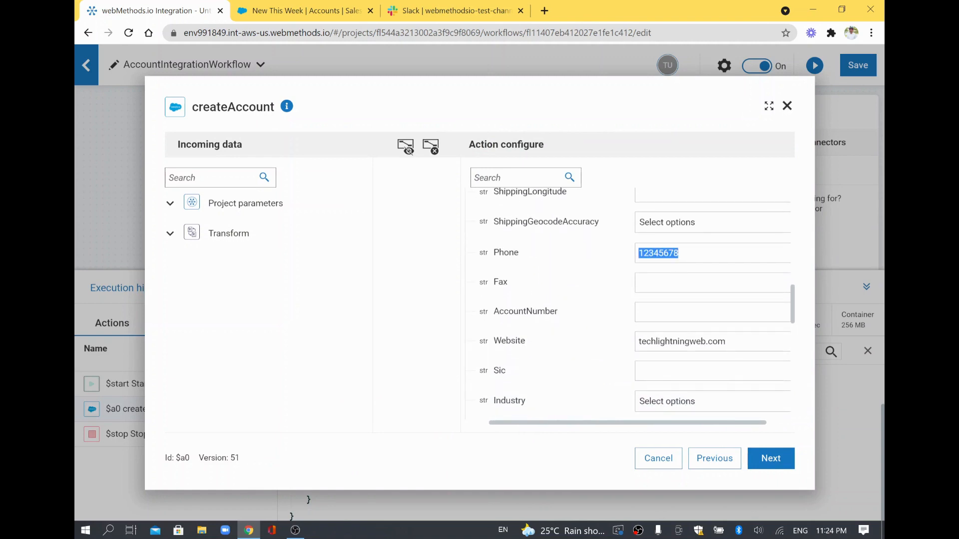
type("87654321")
left_click(707, 342)
double_click(707, 342)
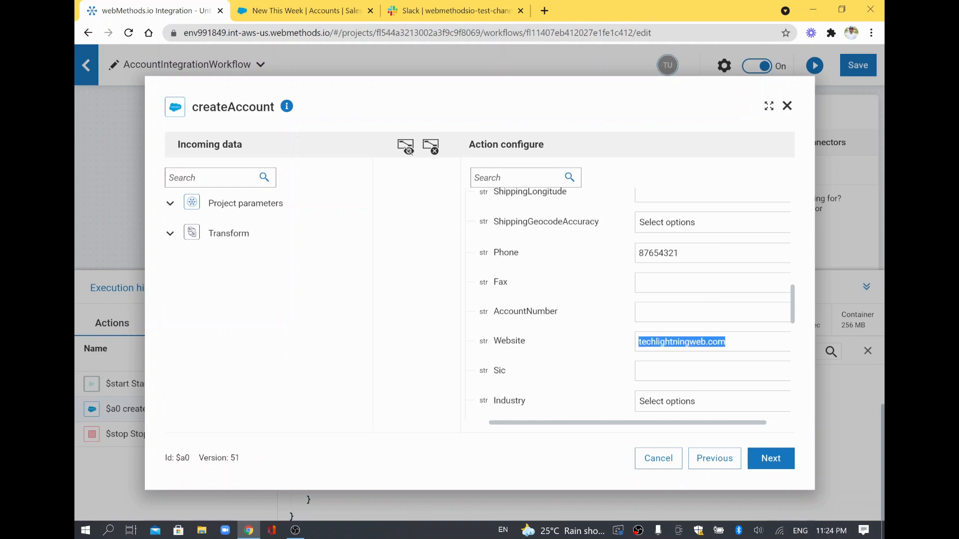
left_click(771, 457)
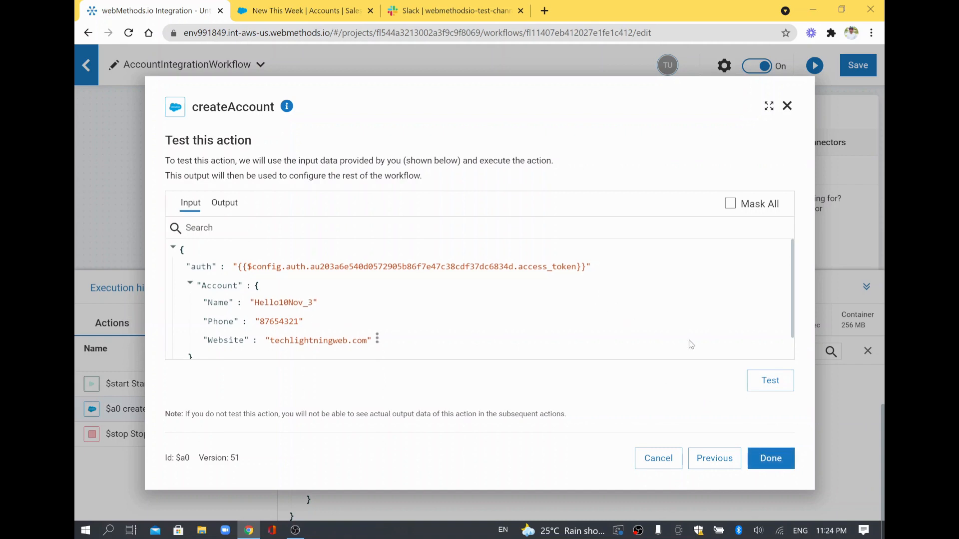
Step: Examine the createAccount action's test input and the id and success fields in its output result
scroll(690, 344, "down", 1)
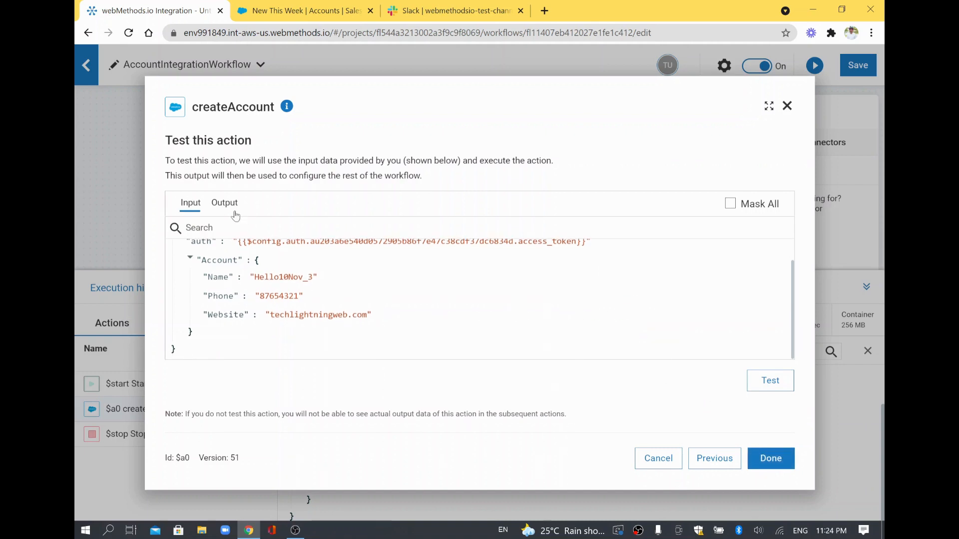
left_click(232, 210)
scroll(456, 337, "down", 2)
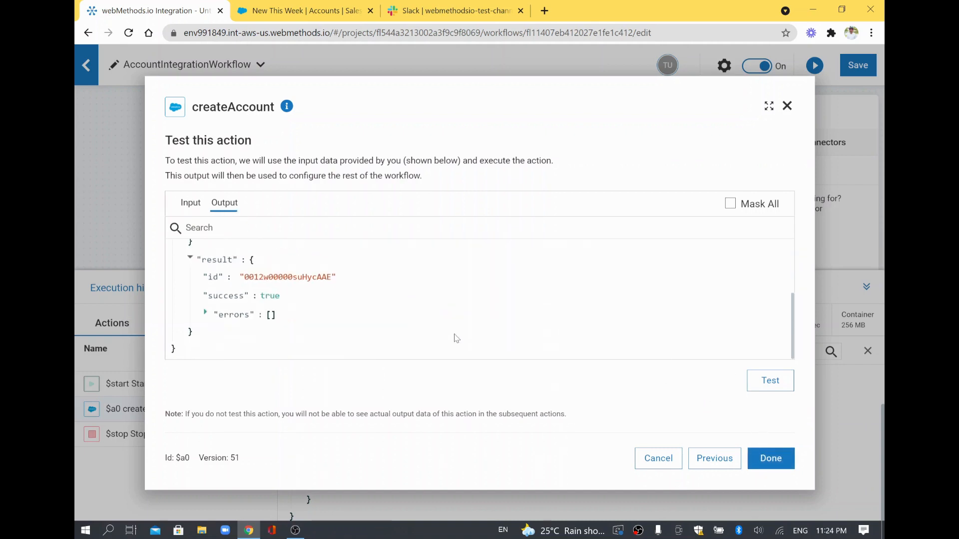
left_click_drag(203, 276, 333, 298)
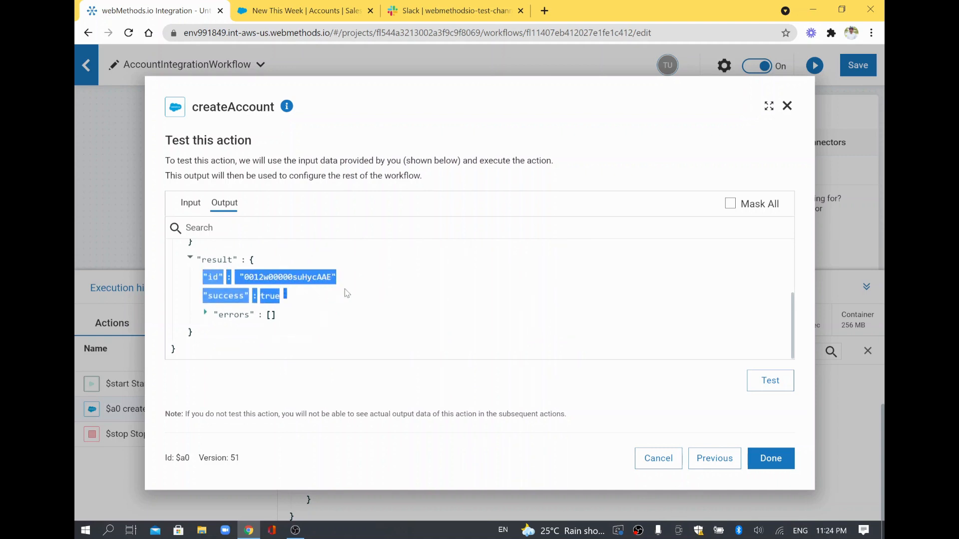
left_click(310, 289)
double_click(276, 280)
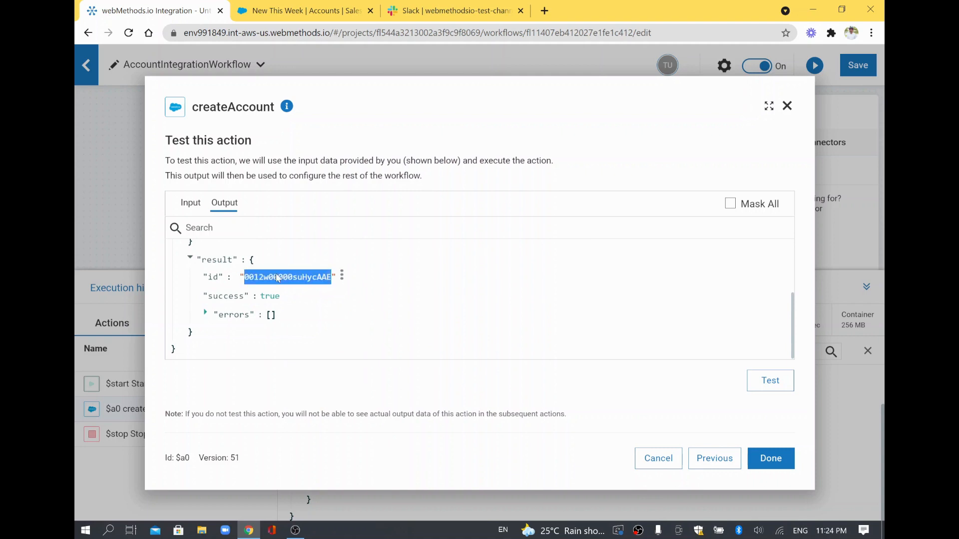
left_click(272, 288)
triple_click(273, 295)
double_click(271, 295)
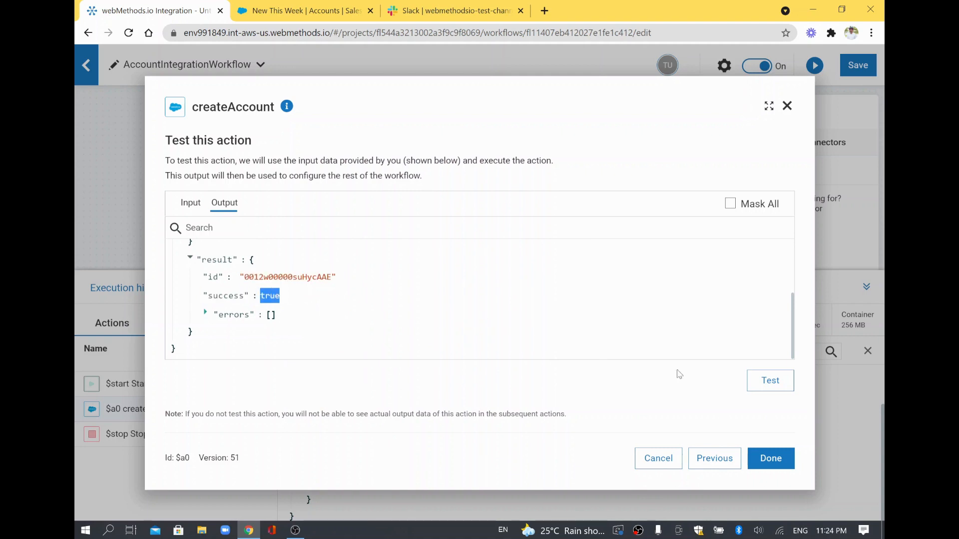
Step: Finish the createAccount configuration without testing, then save and run AccountIntegrationWorkflow
left_click(770, 457)
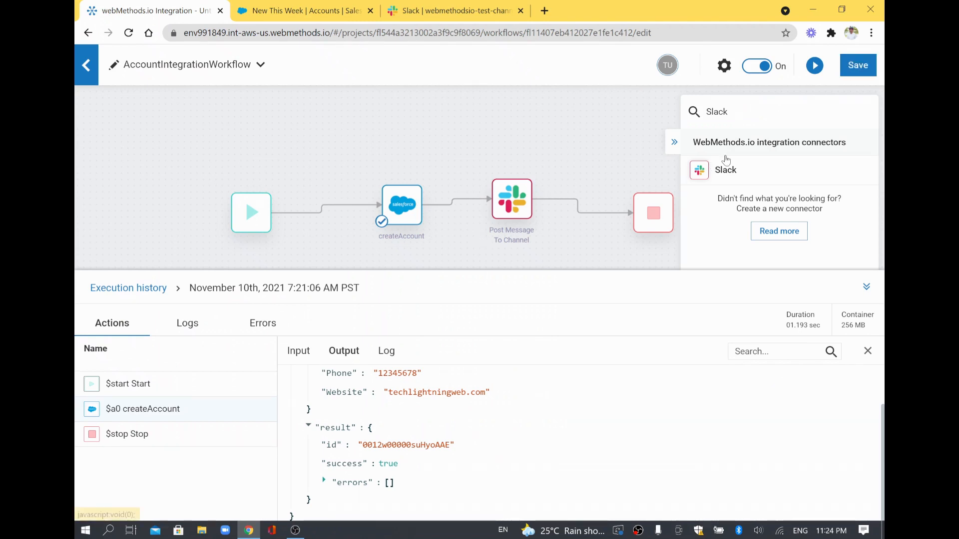
left_click(857, 67)
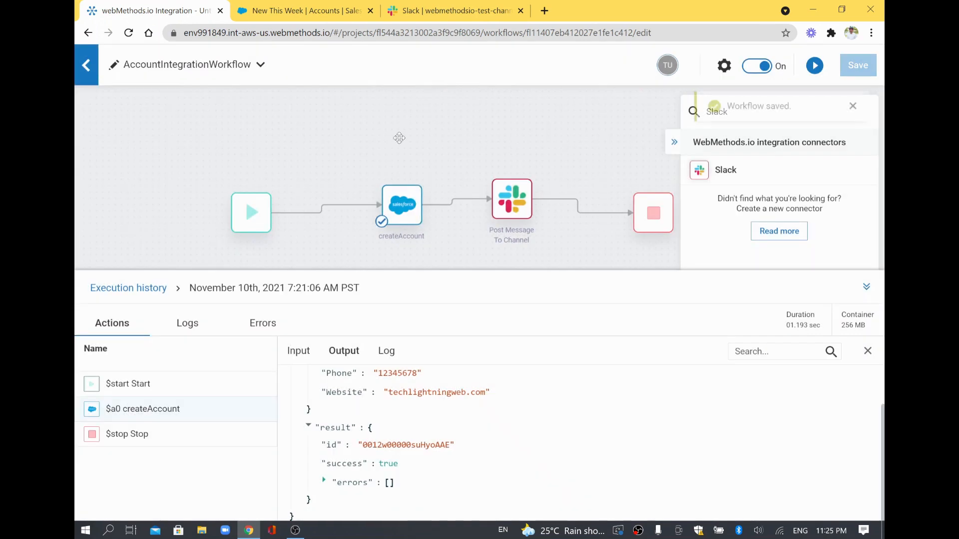
mouse_move(399, 225)
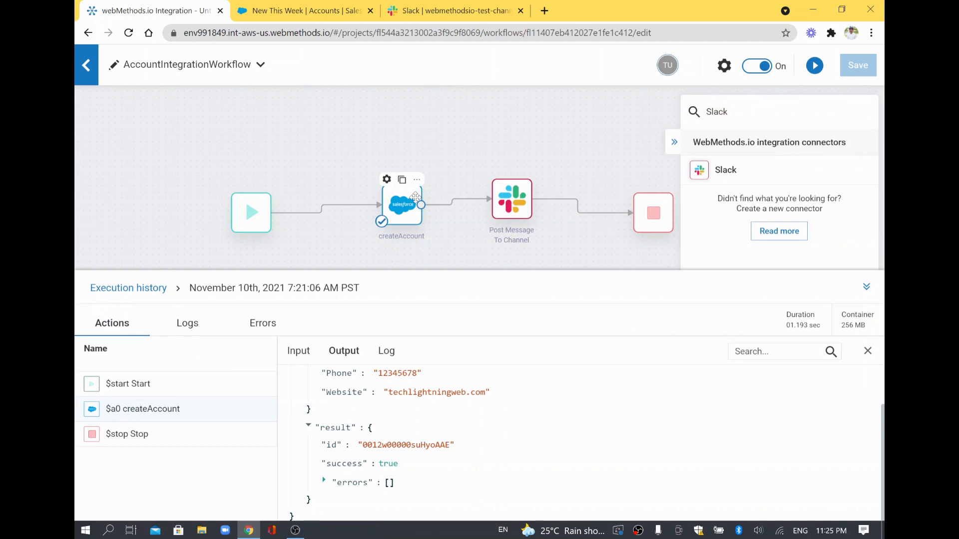
mouse_move(516, 216)
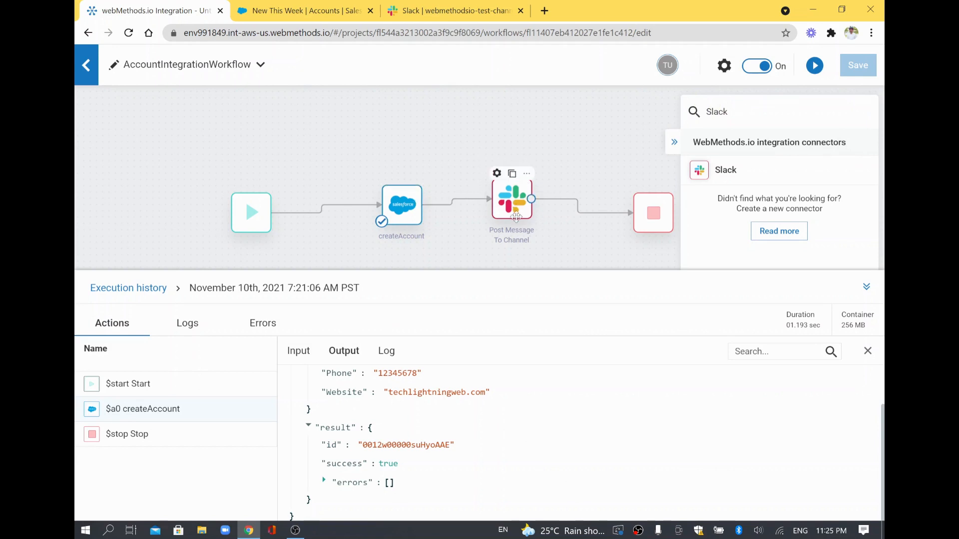
left_click(817, 69)
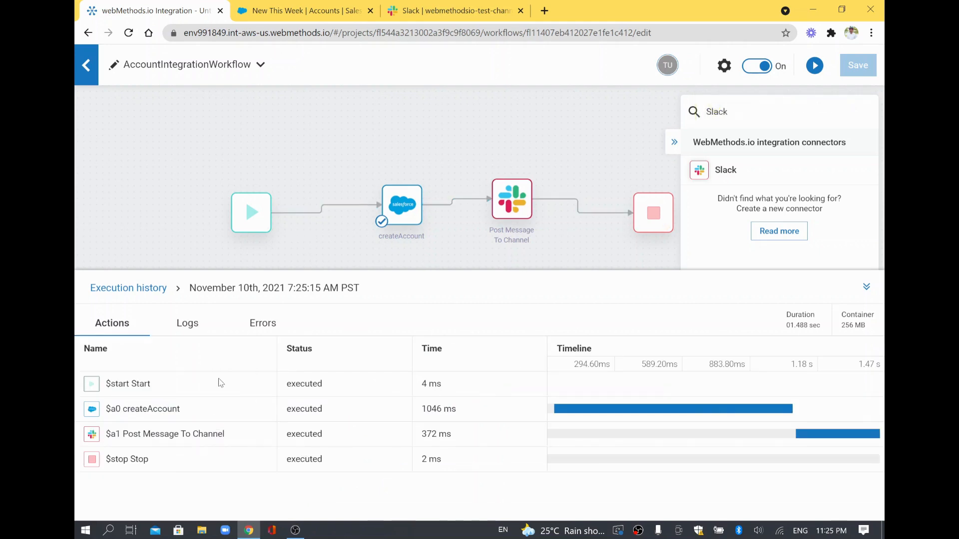
Step: Examine the message text in the Post Message To Channel action's input for the latest execution
left_click(173, 419)
left_click(181, 433)
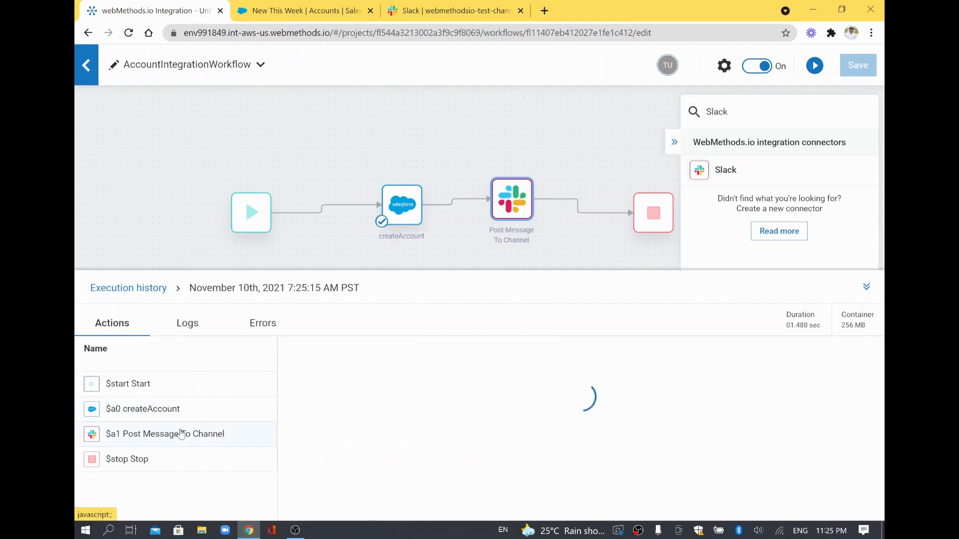
scroll(453, 445, "down", 3)
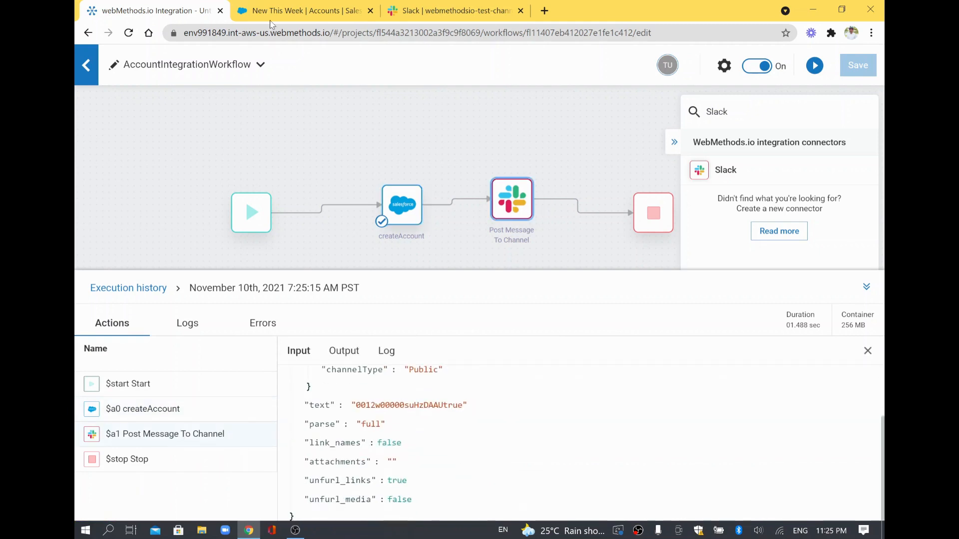
Step: Switch to Salesforce and reload the New This Week accounts list to check for the new account
left_click(285, 6)
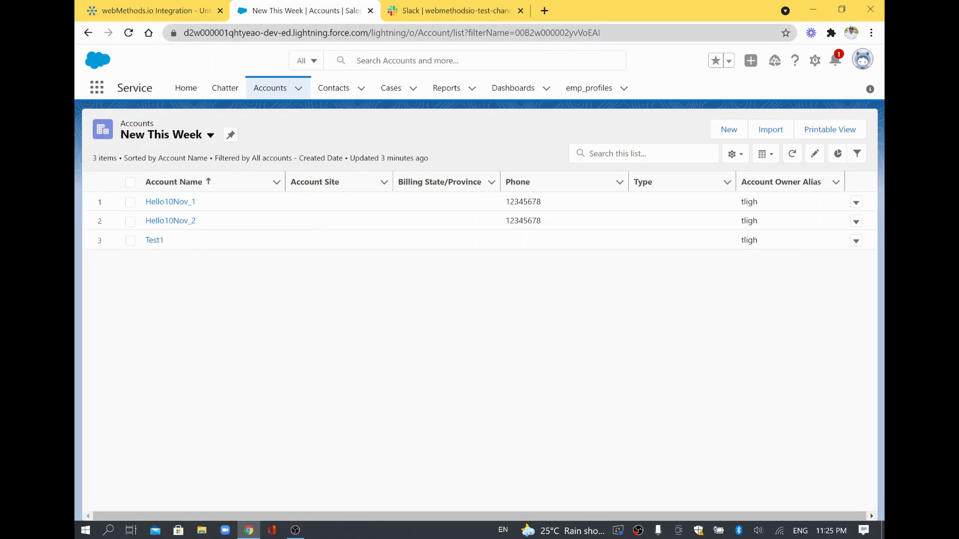
key("ctrl+l")
key("Return")
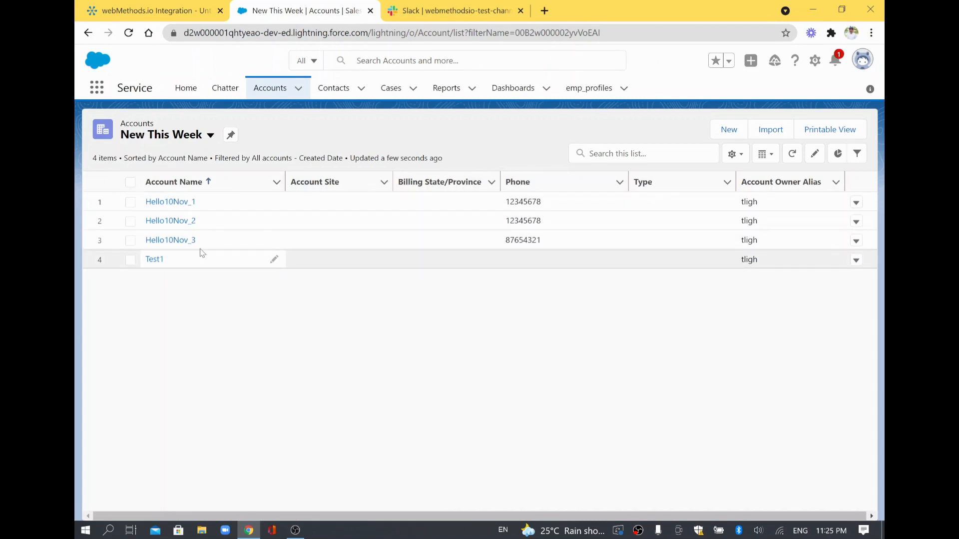
Step: Switch to Slack, check the id and success value in the latest webmethodsio-test-channel message, and return to the webMethods.io workflow
left_click(433, 3)
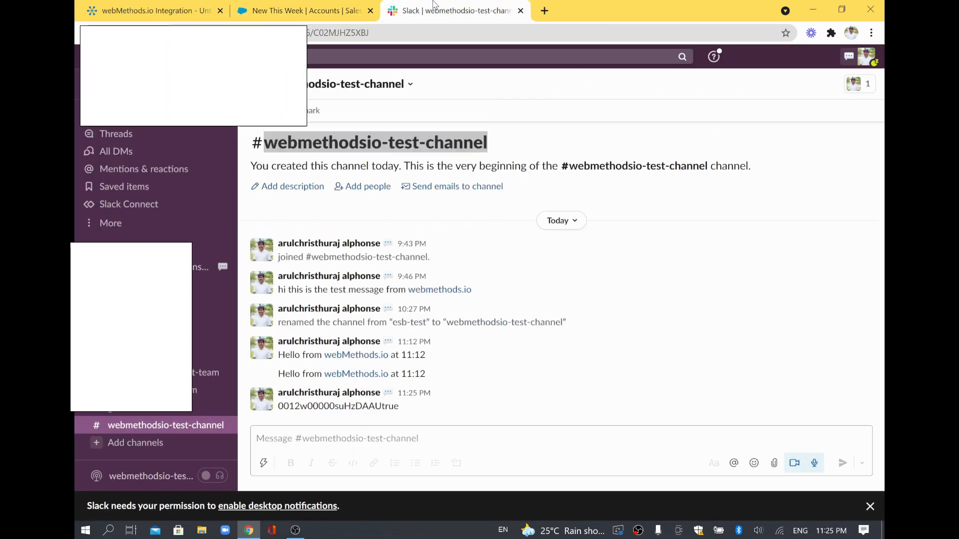
double_click(338, 406)
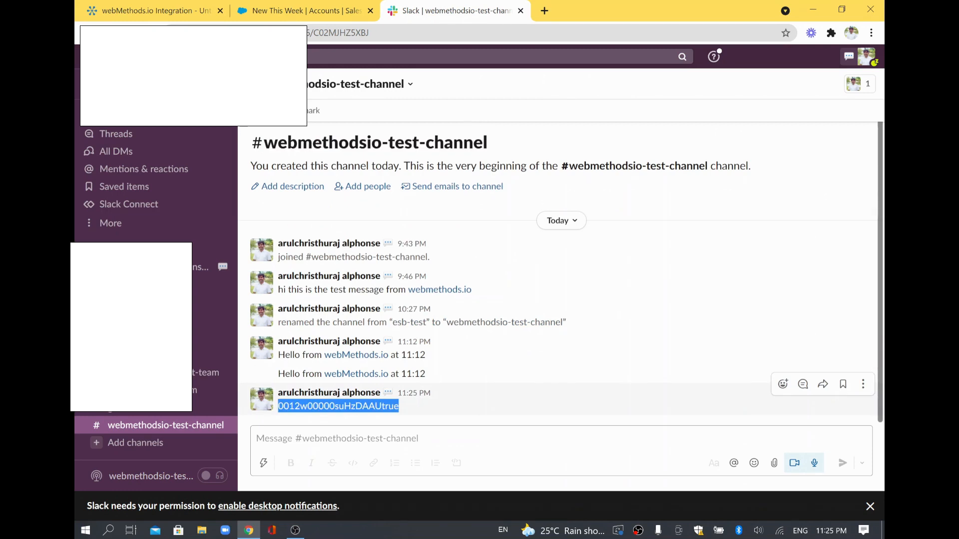
left_click(311, 418)
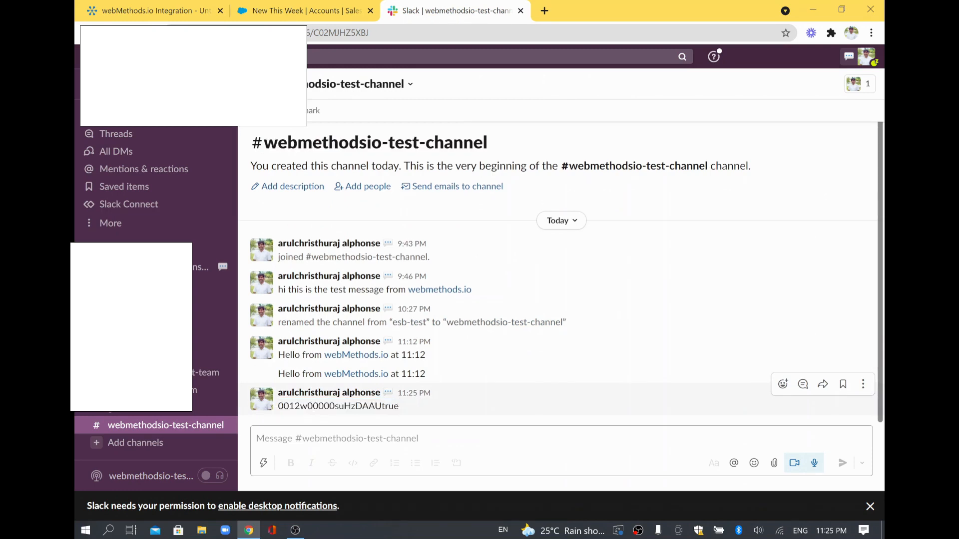
left_click_drag(283, 406, 382, 406)
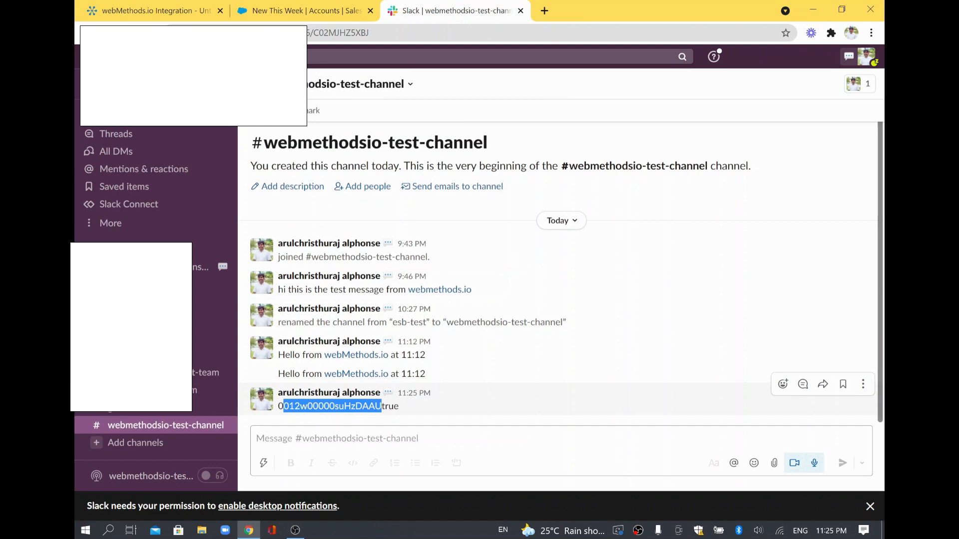
left_click(381, 407)
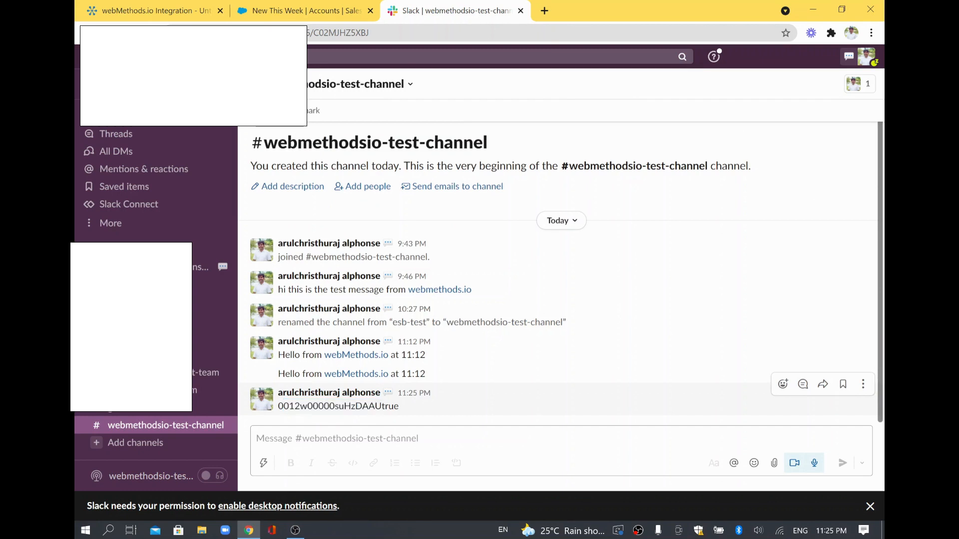
left_click_drag(383, 406, 404, 409)
left_click(154, 10)
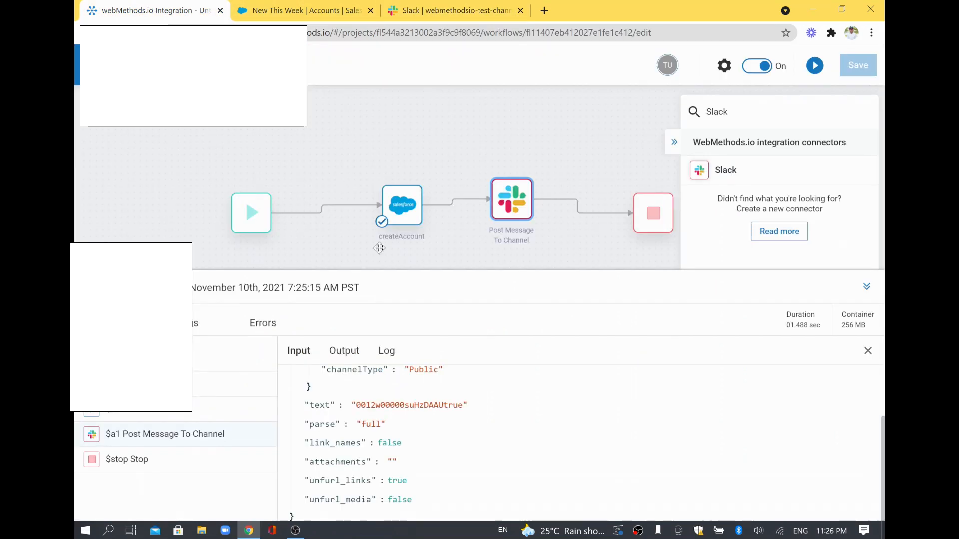